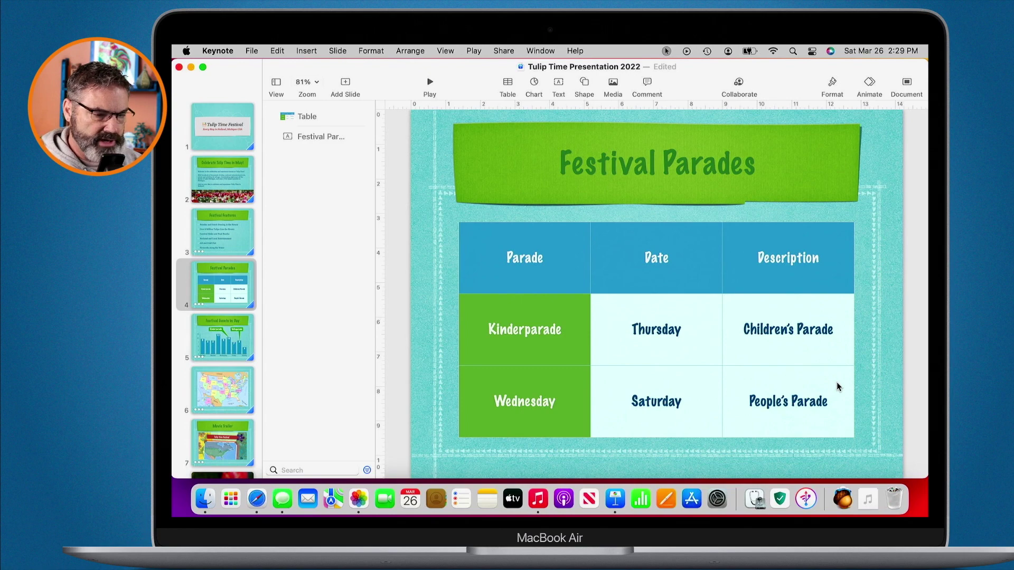
# Place a green rounded square over the lower-right People's Parade cell, widen it, and label it 'Next'
pyautogui.click(584, 83)
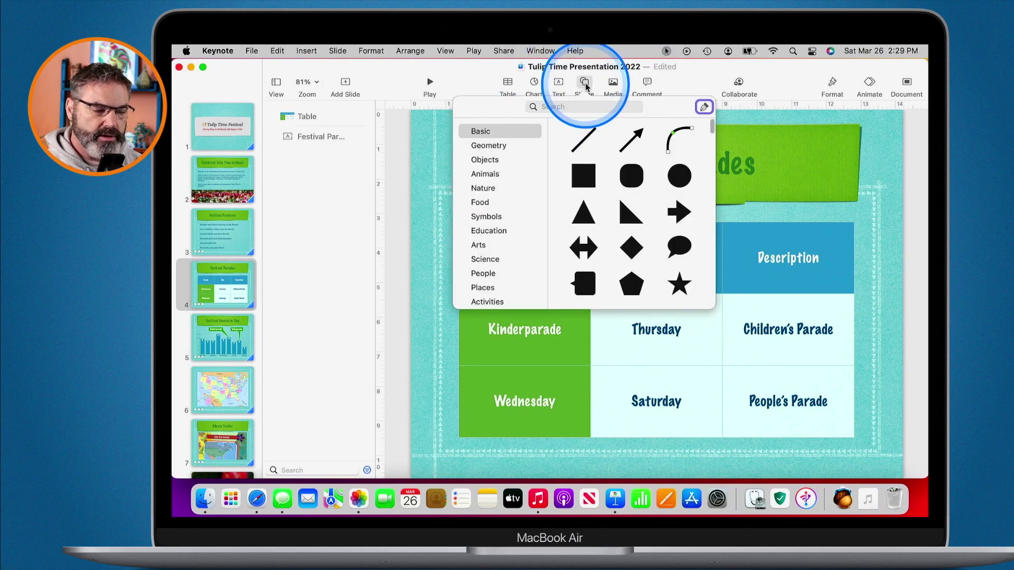
pyautogui.click(631, 177)
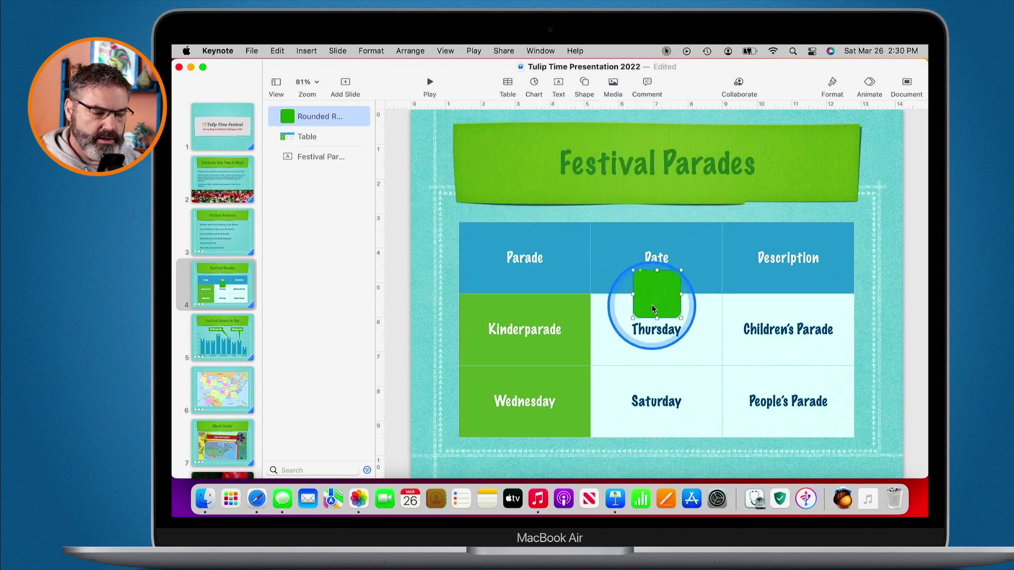
pyautogui.moveTo(653, 298); pyautogui.dragTo(819, 418)
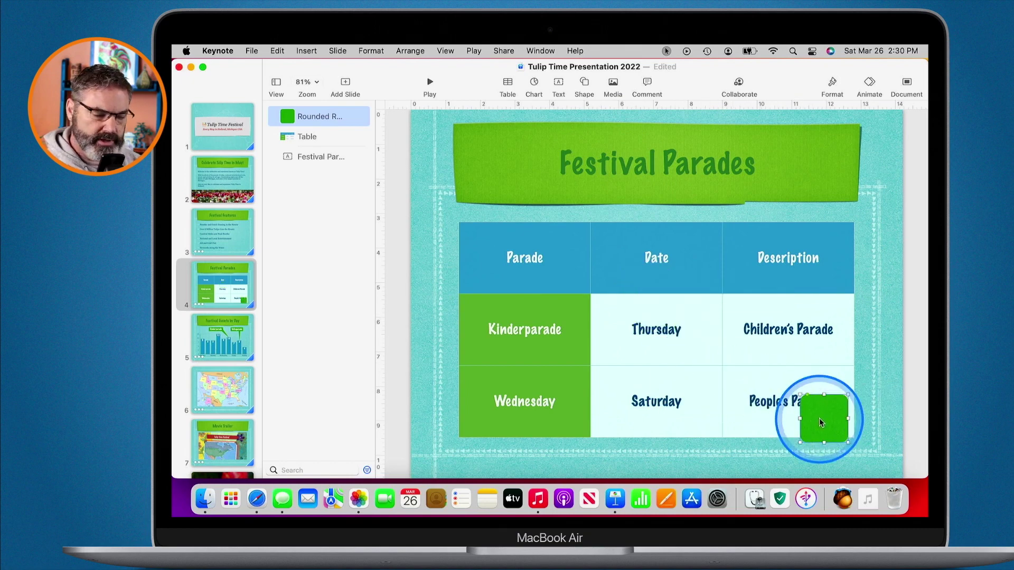
pyautogui.moveTo(800, 418); pyautogui.dragTo(758, 419)
pyautogui.doubleClick(795, 427)
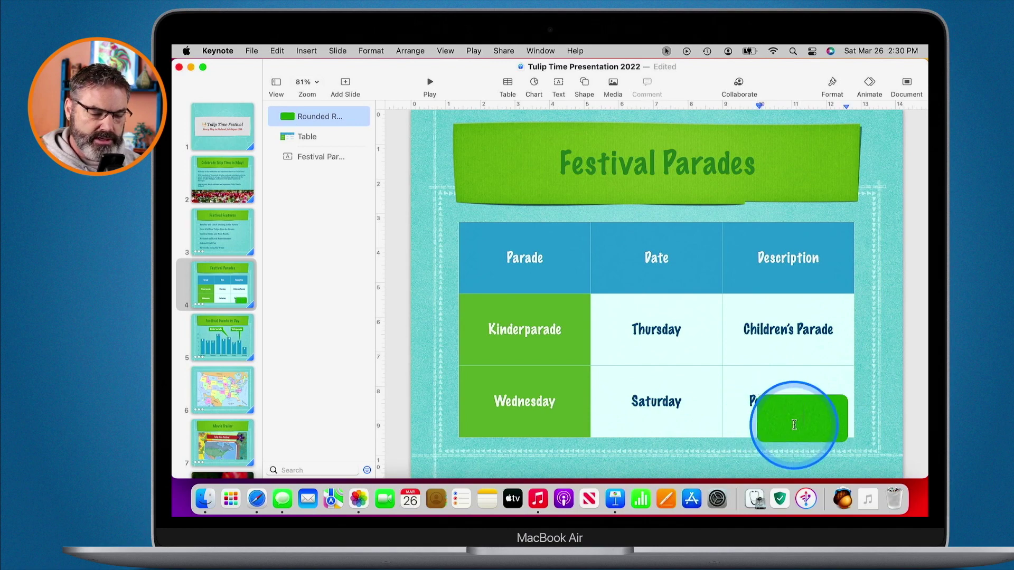
pyautogui.write('Next')
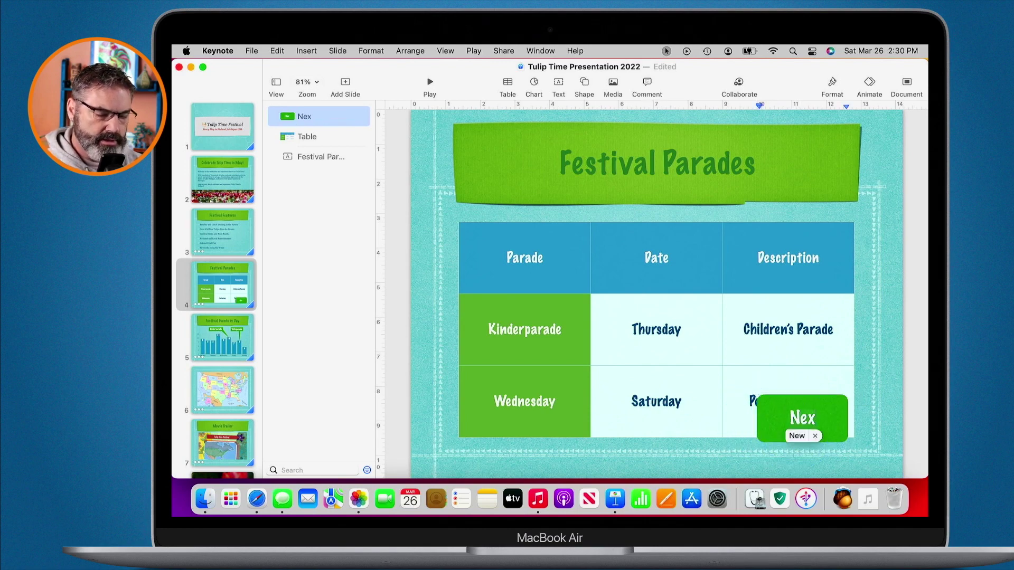
pyautogui.click(863, 425)
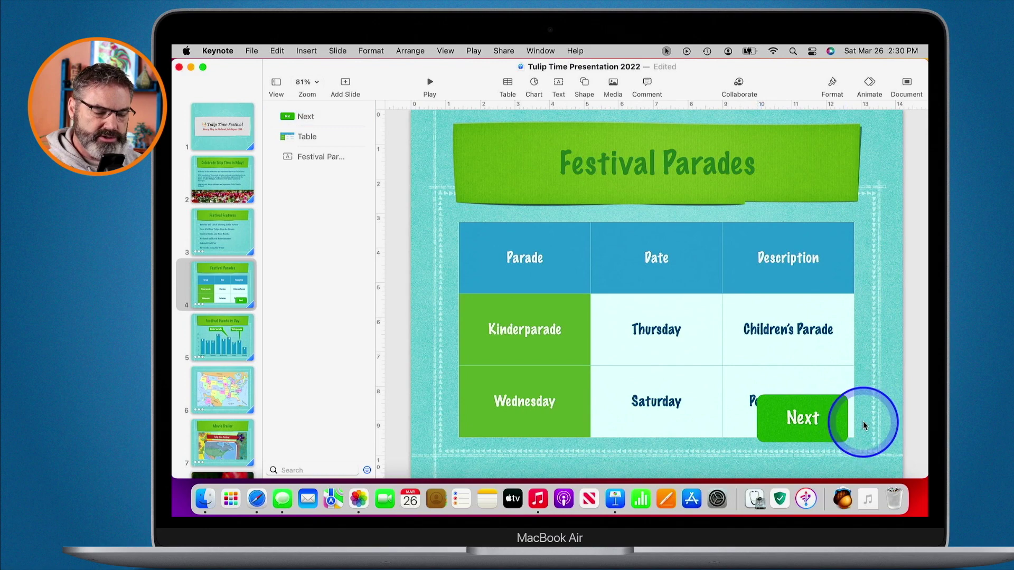
pyautogui.click(802, 425)
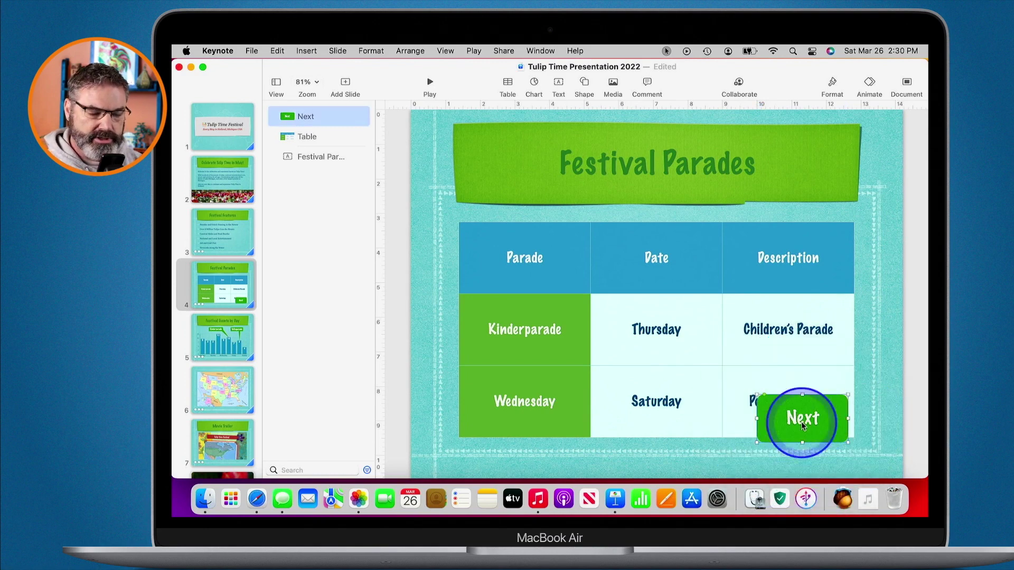
# Apply the red shape style to the Next button, giving it a red fill and black border
pyautogui.click(831, 85)
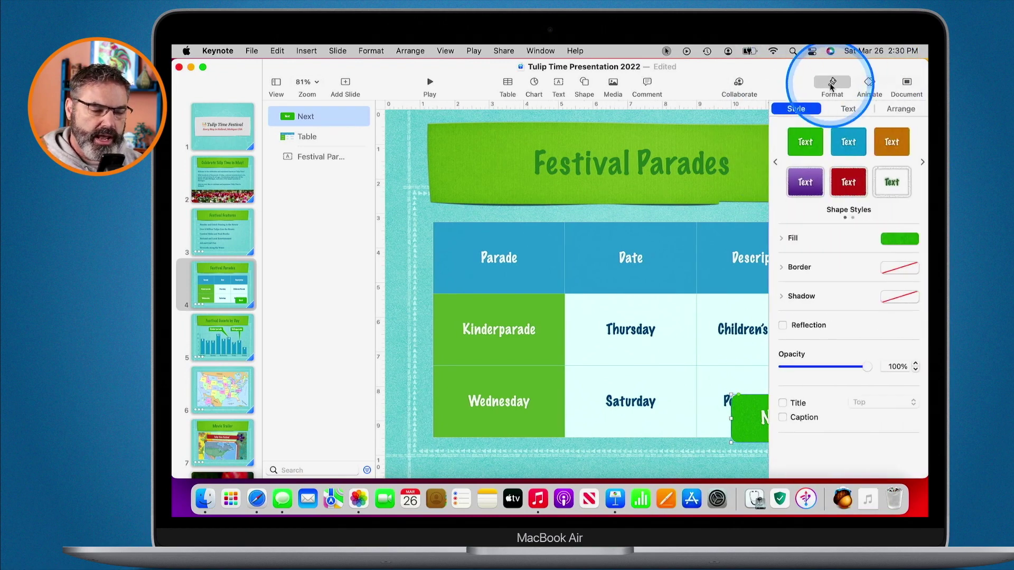
pyautogui.click(848, 183)
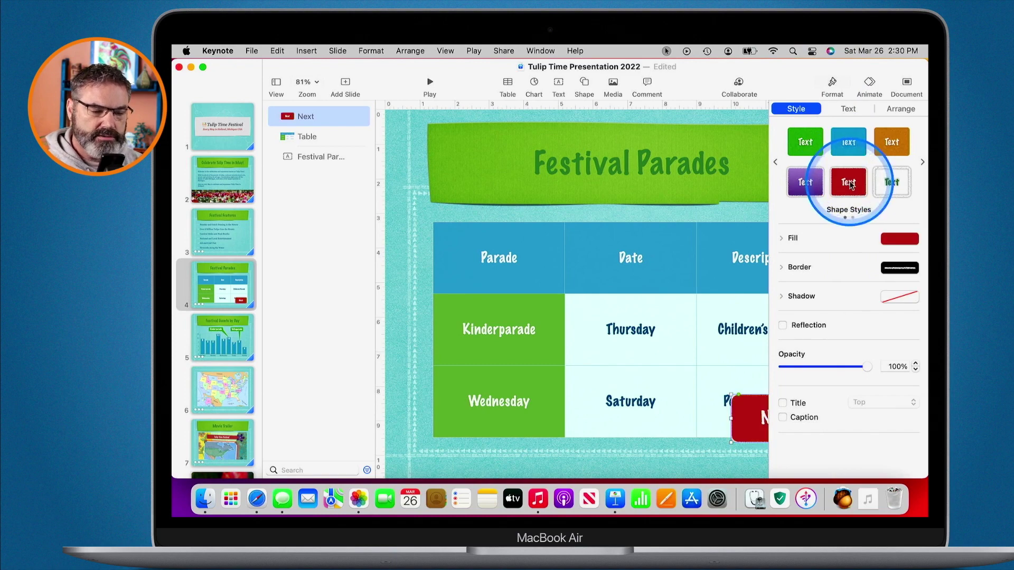
pyautogui.click(832, 85)
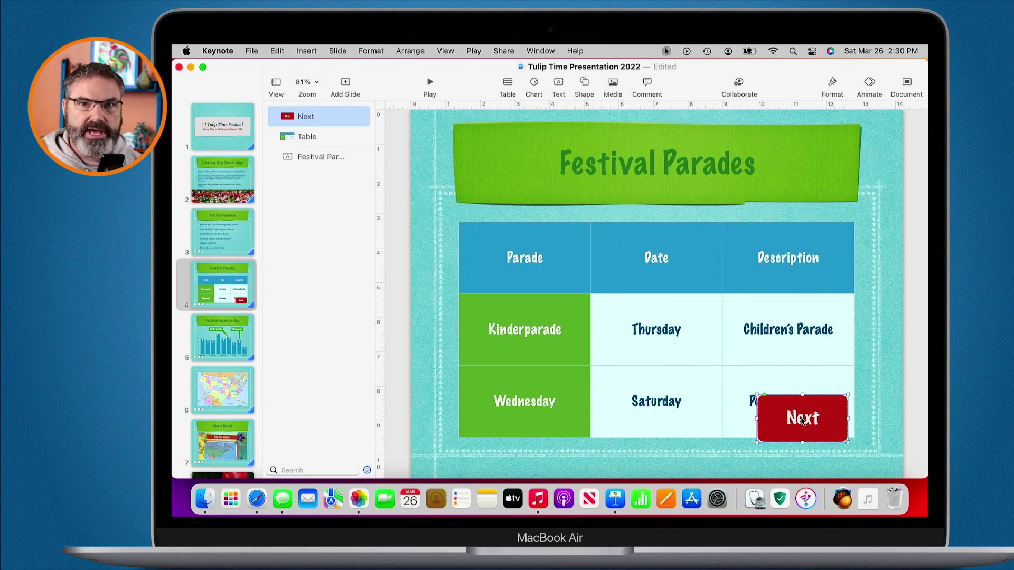
# Add a slide link to the Next button, keeping Next slide as the target
pyautogui.rightClick(802, 421)
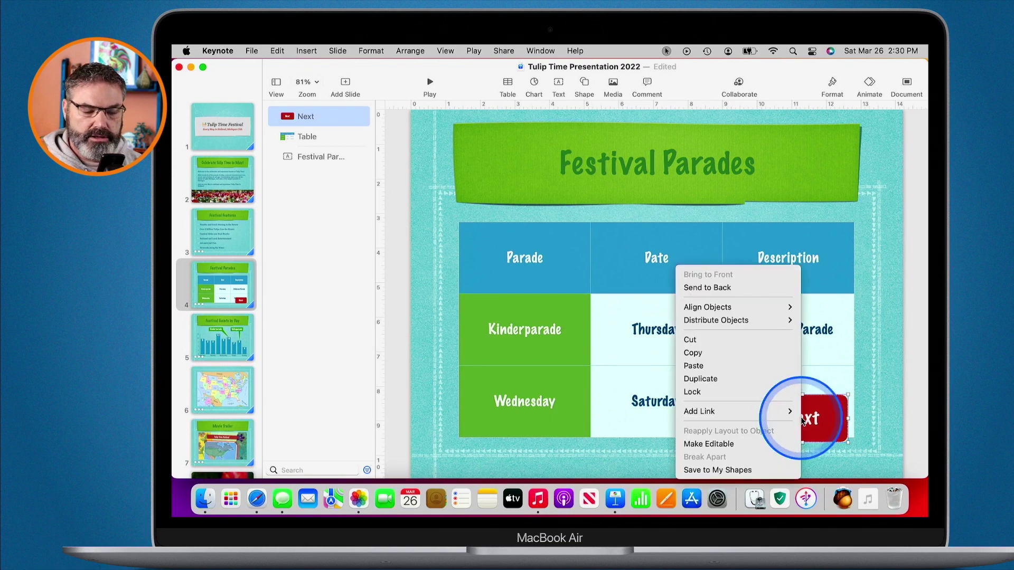
pyautogui.moveTo(746, 411)
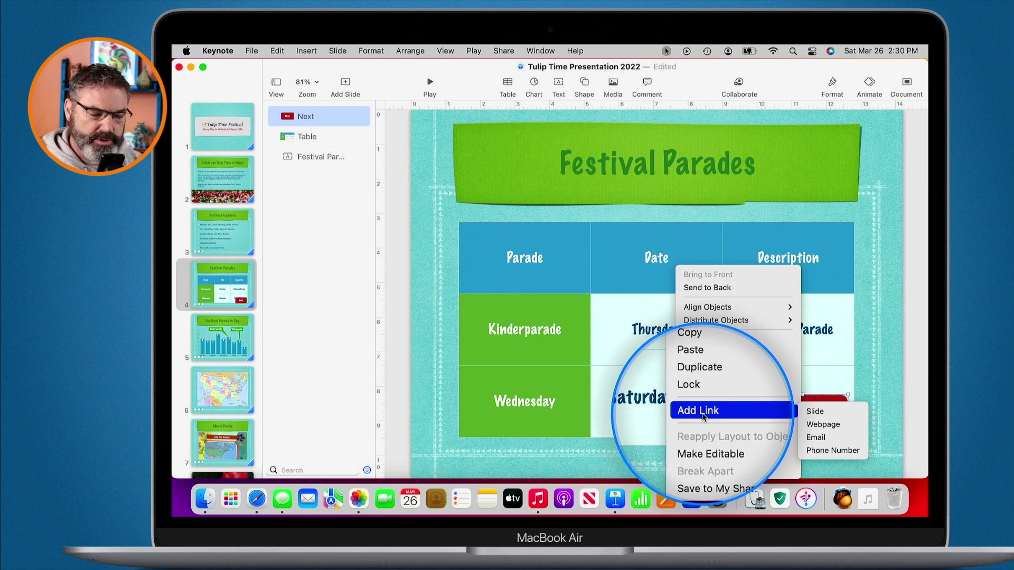
pyautogui.click(815, 411)
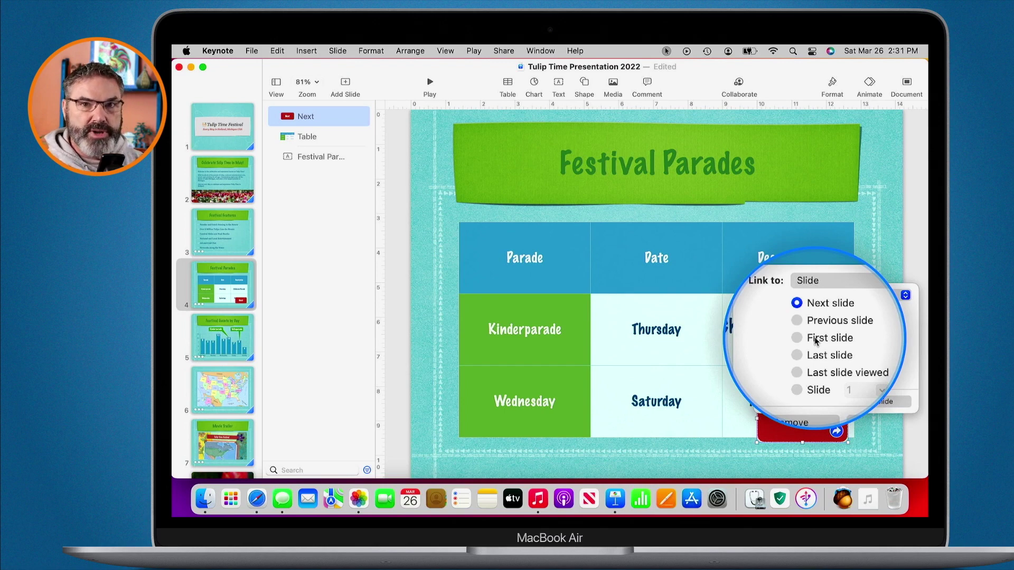
pyautogui.click(731, 357)
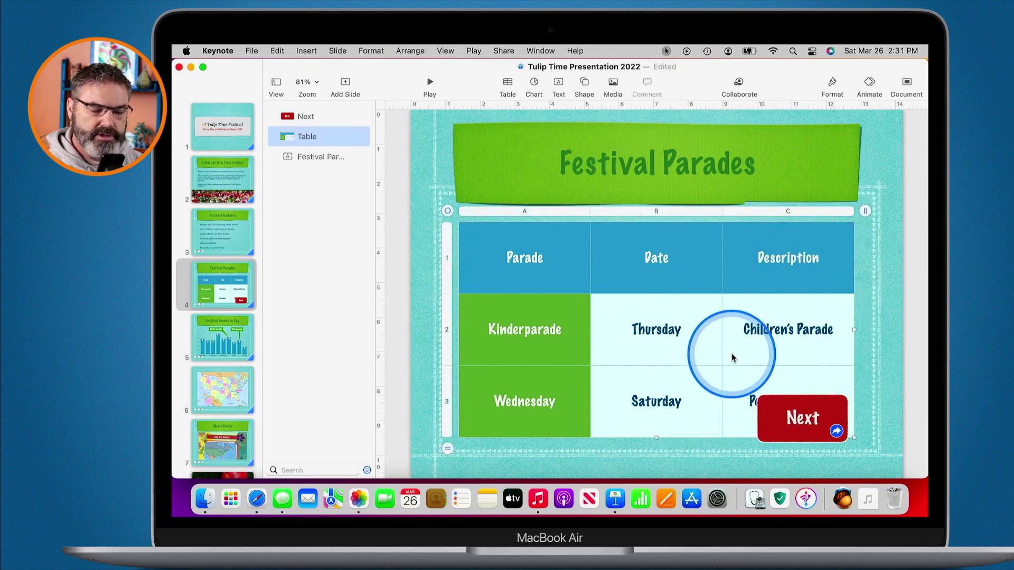
# Duplicate the Next button, move the copy to the lower left, and relabel it 'Previous'
pyautogui.click(806, 427)
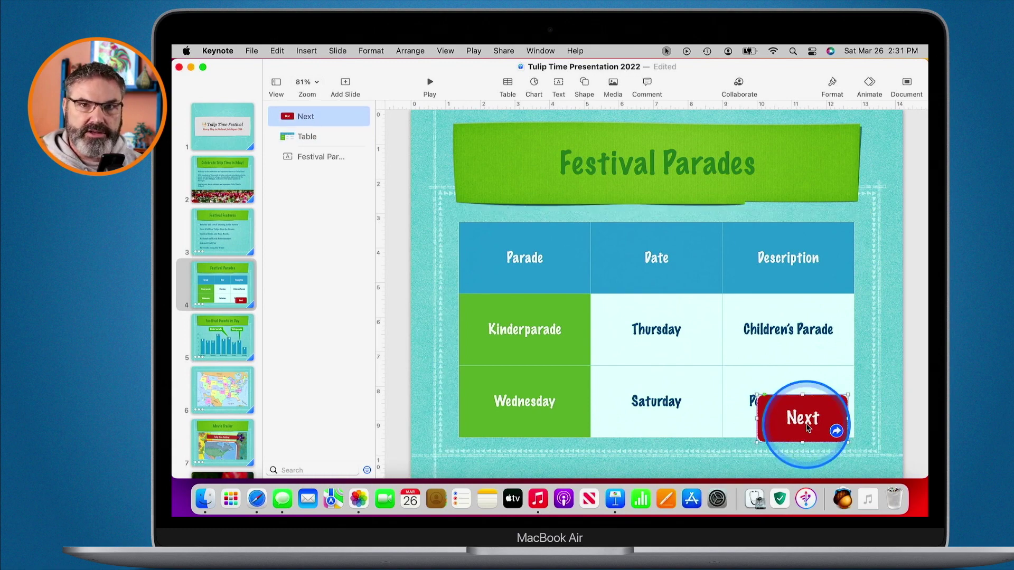
pyautogui.press('super+d')
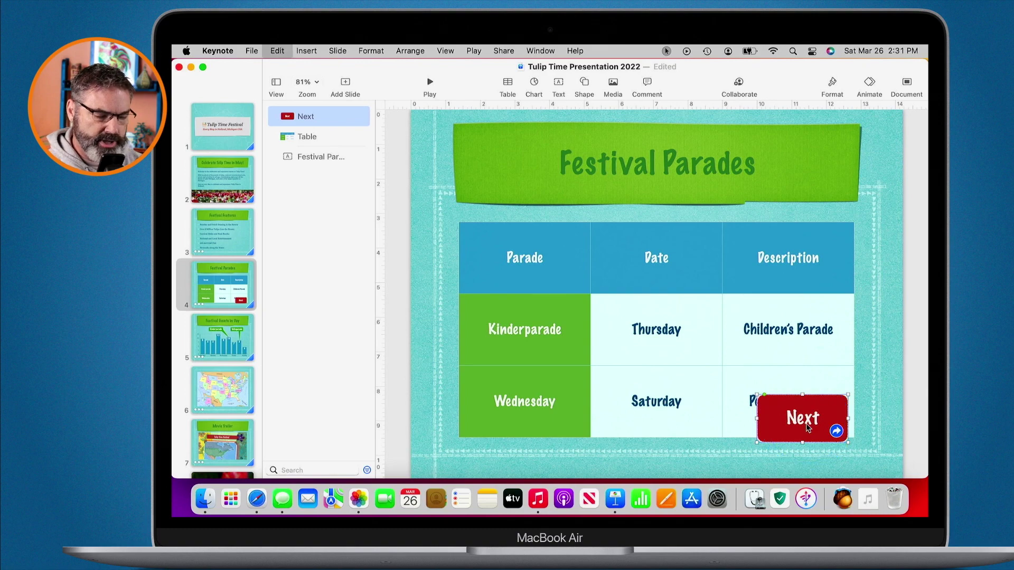
pyautogui.moveTo(806, 427); pyautogui.dragTo(511, 424)
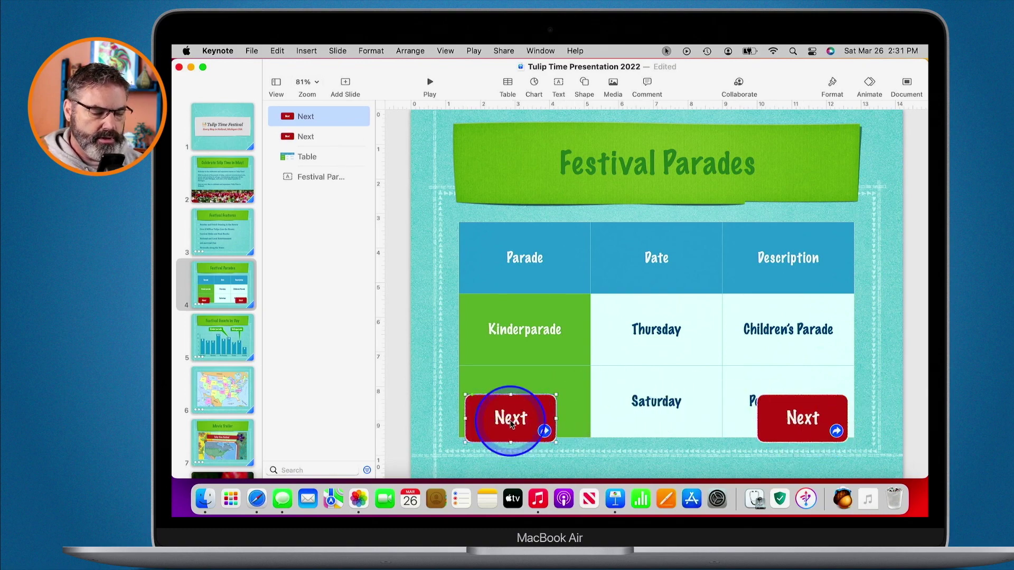
pyautogui.doubleClick(511, 424)
pyautogui.write('Previous')
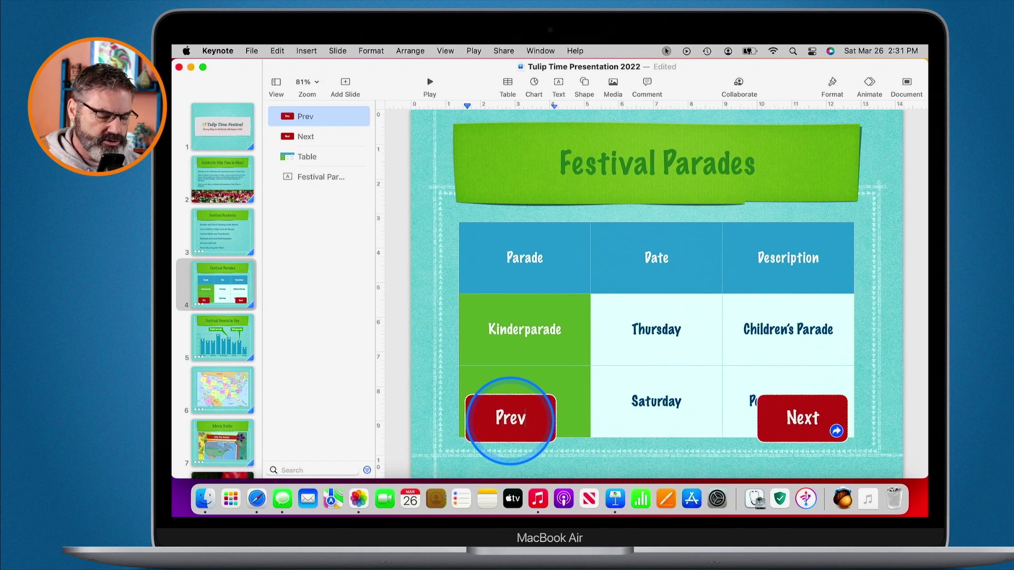
pyautogui.click(564, 407)
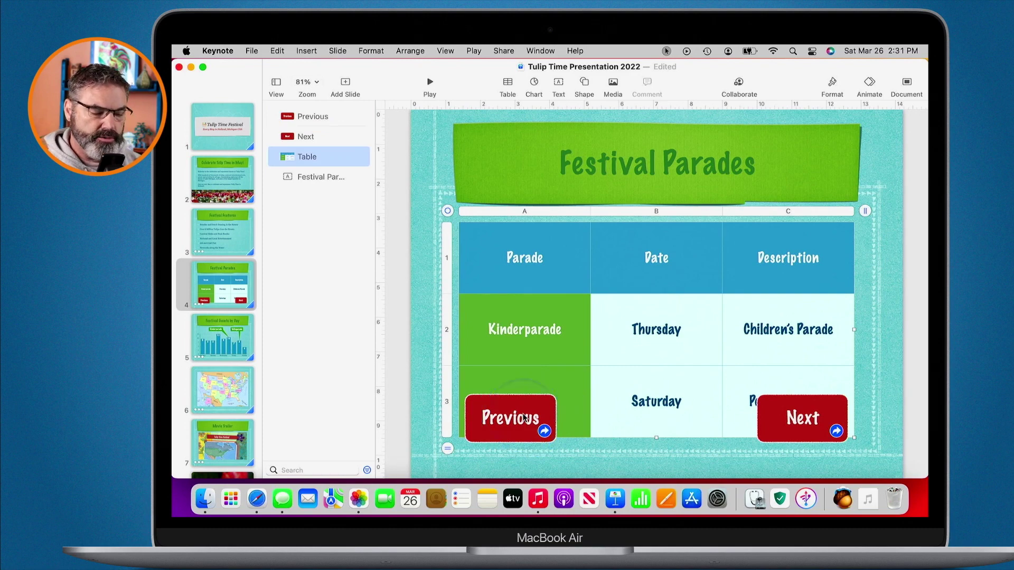
# Change the Previous button's link to Previous slide, then select both Previous and Next buttons
pyautogui.rightClick(524, 417)
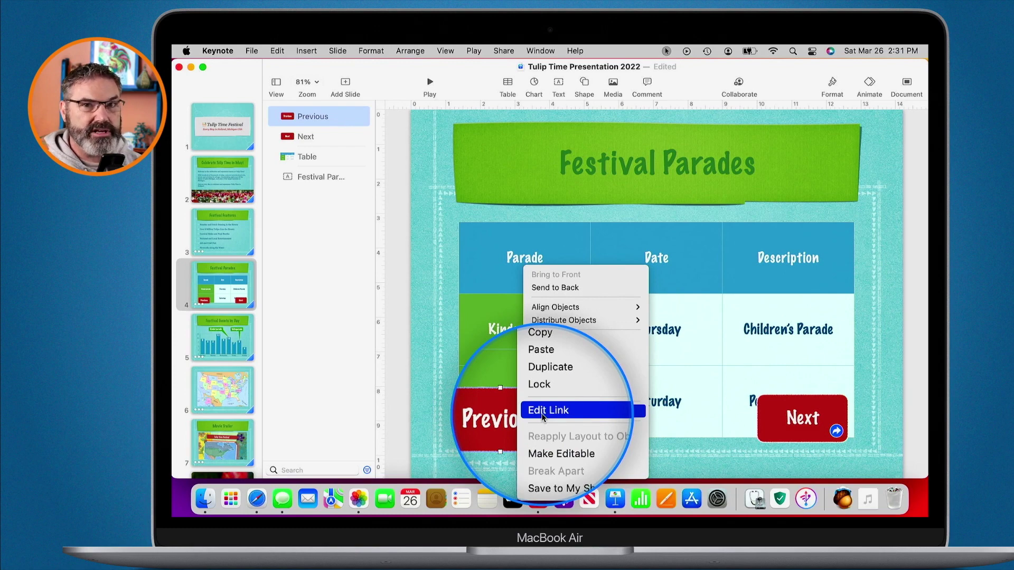
pyautogui.click(542, 412)
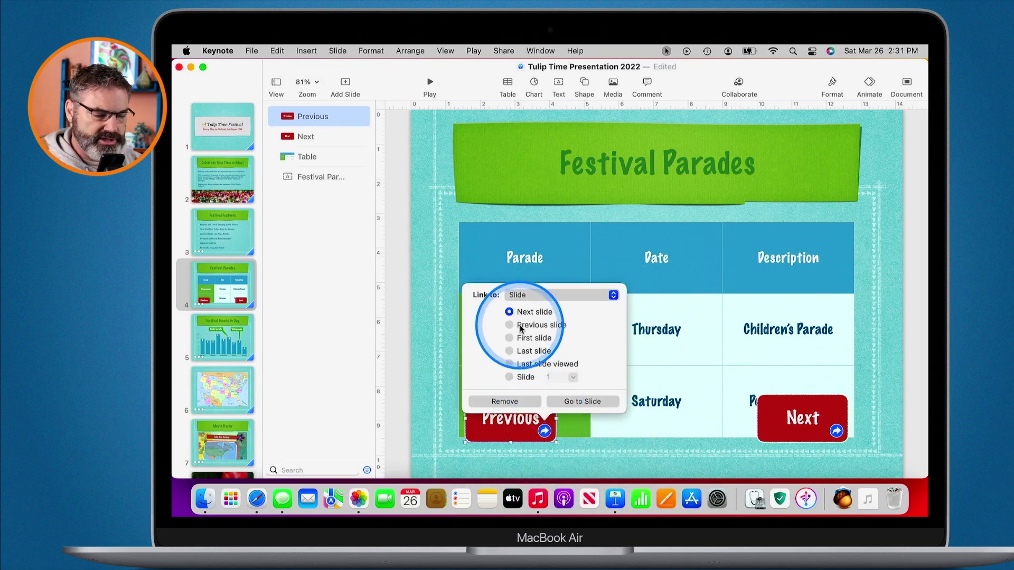
pyautogui.click(520, 328)
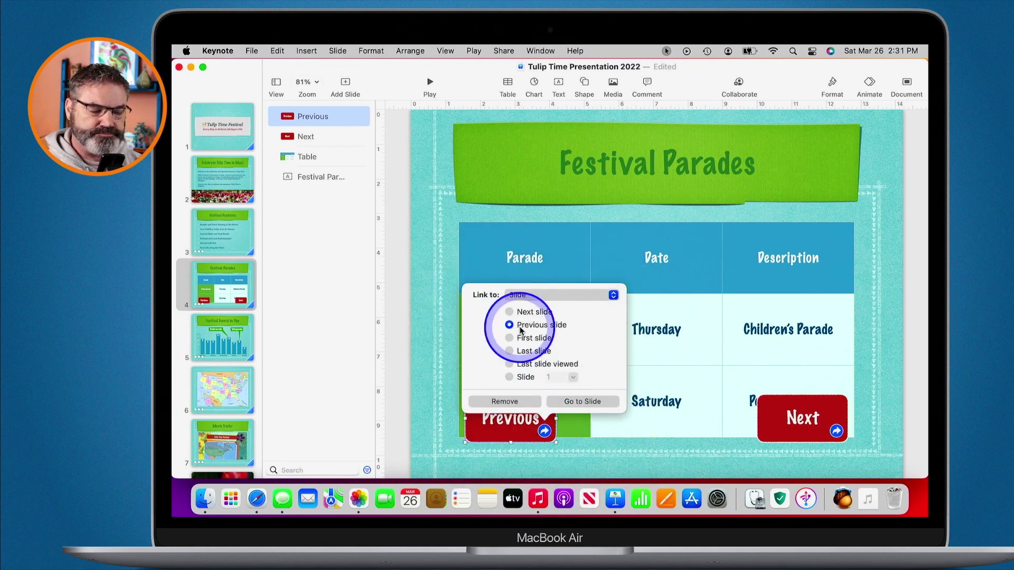
pyautogui.click(657, 353)
pyautogui.click(519, 414)
pyautogui.keyDown('shift'); pyautogui.click(781, 412); pyautogui.keyUp('shift')
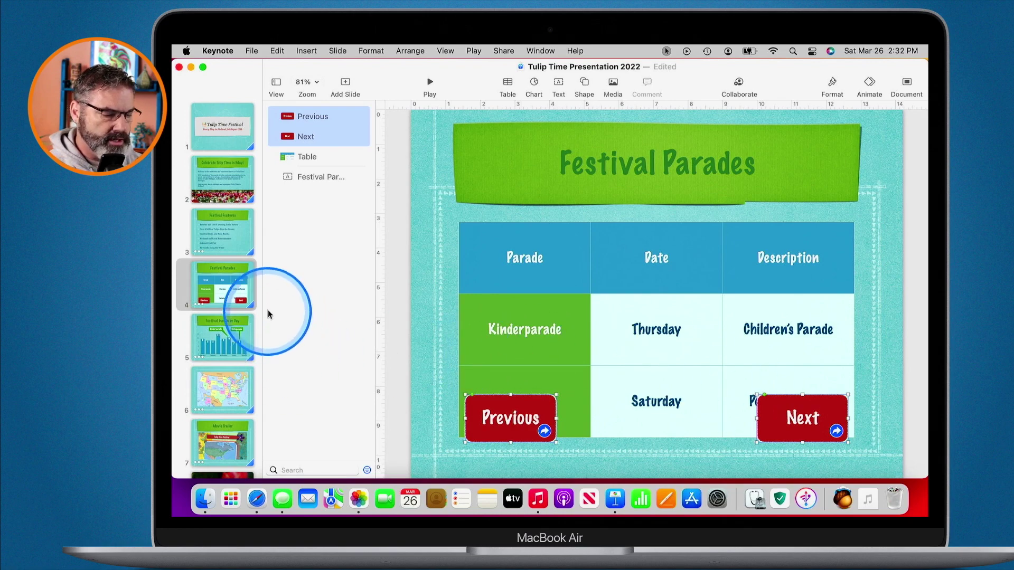
# Paste the Previous and Next buttons onto slides 3 and 2, then play the slideshow
pyautogui.click(224, 241)
pyautogui.press('super+v')
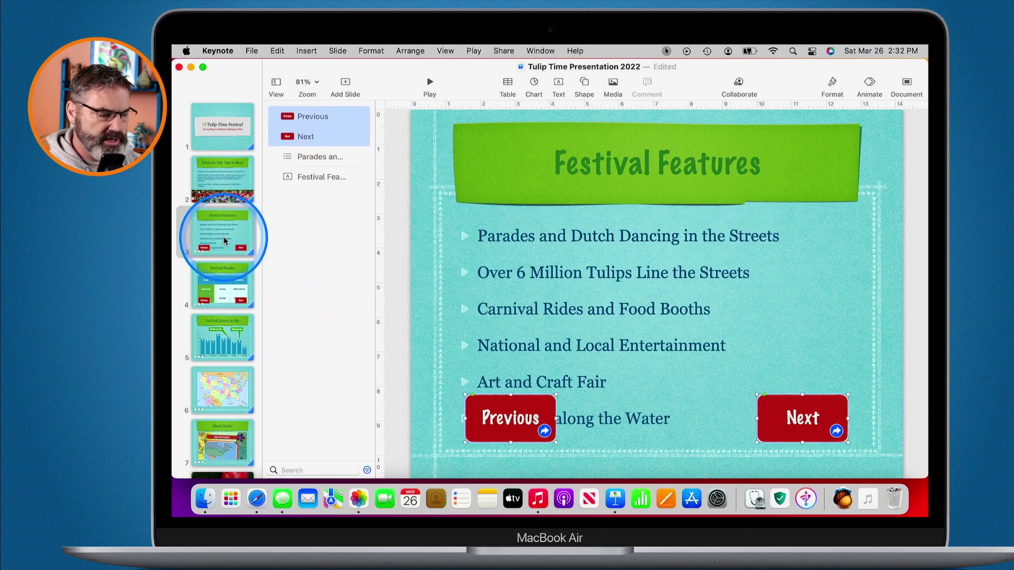
pyautogui.click(228, 194)
pyautogui.press('super+v')
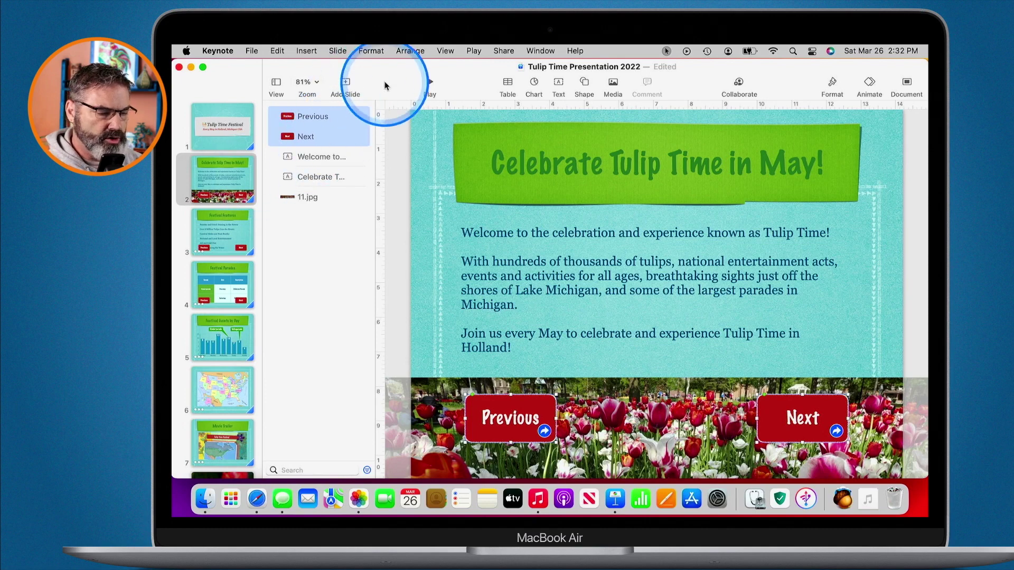
pyautogui.click(431, 84)
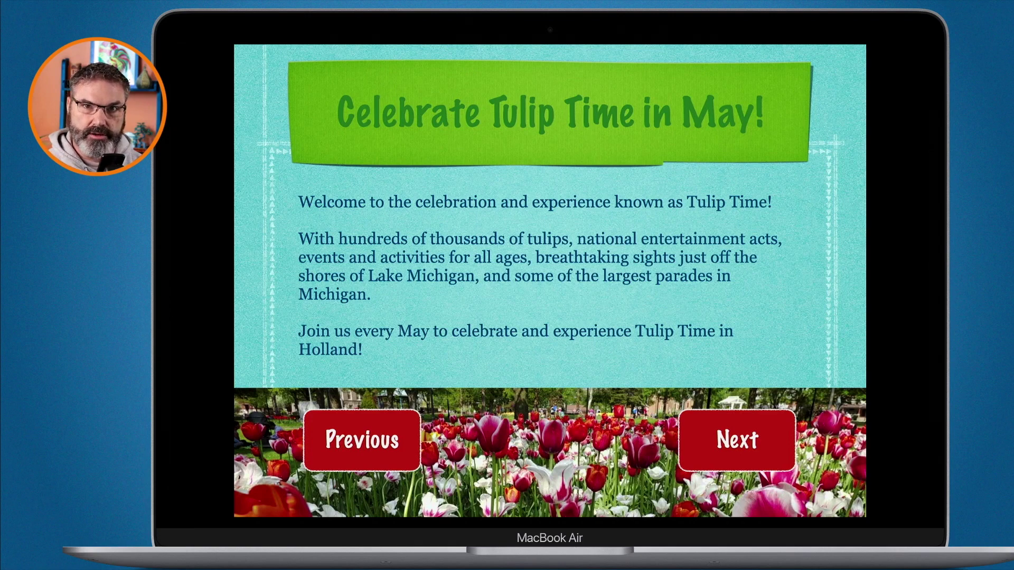
# Test the Previous link back to the title slide and the Next link to Festival Features
pyautogui.click(366, 433)
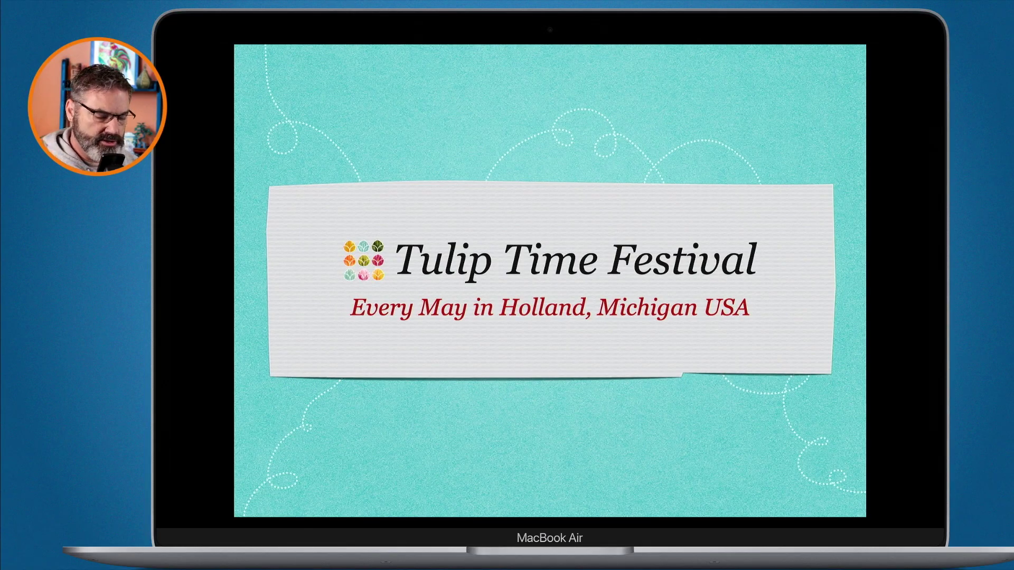
pyautogui.press('Right')
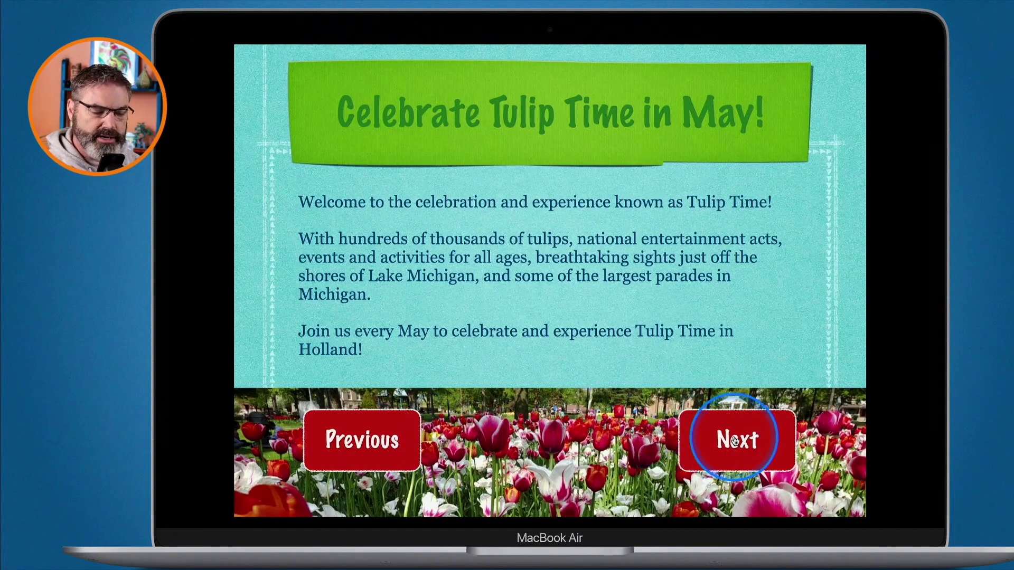
pyautogui.click(735, 440)
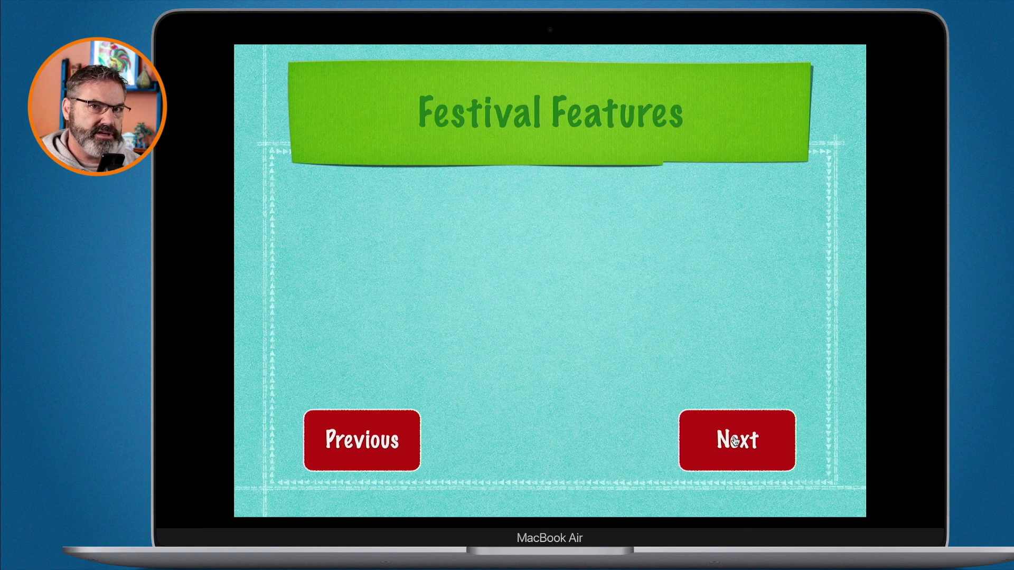
# Click Next through the Festival Features bullets into Festival Parades, then exit the slideshow
pyautogui.click(734, 442)
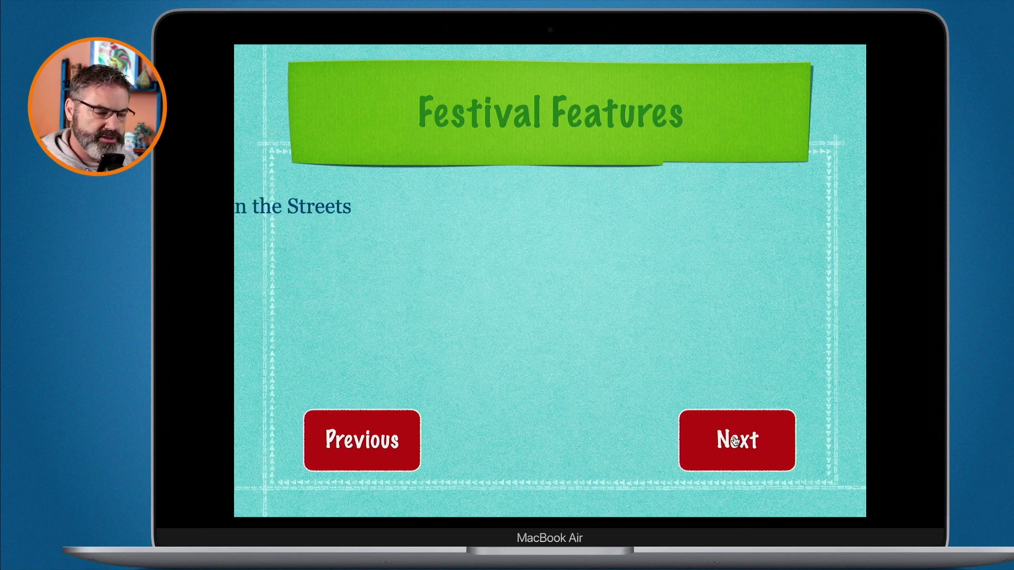
pyautogui.click(735, 441)
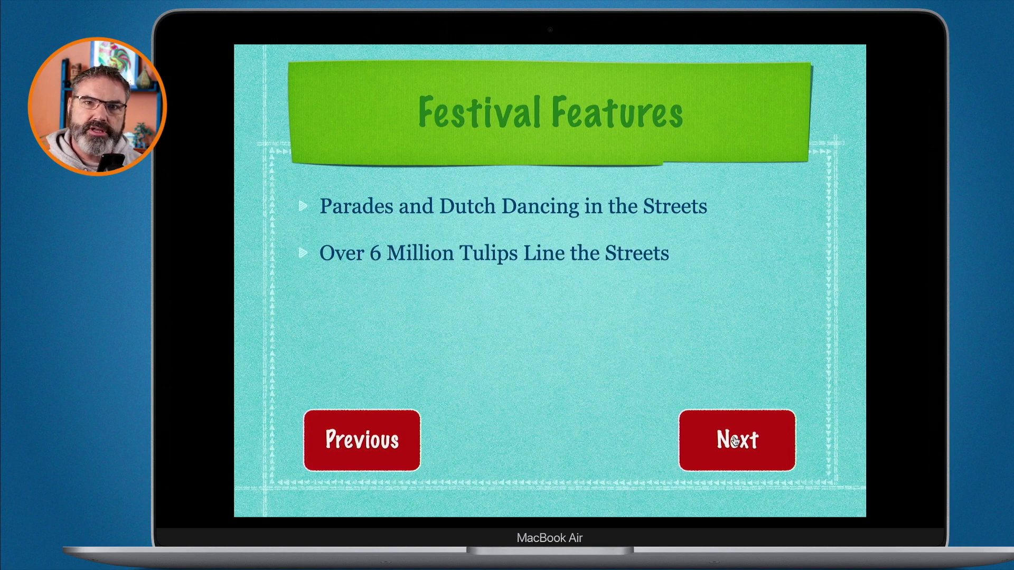
pyautogui.click(736, 442)
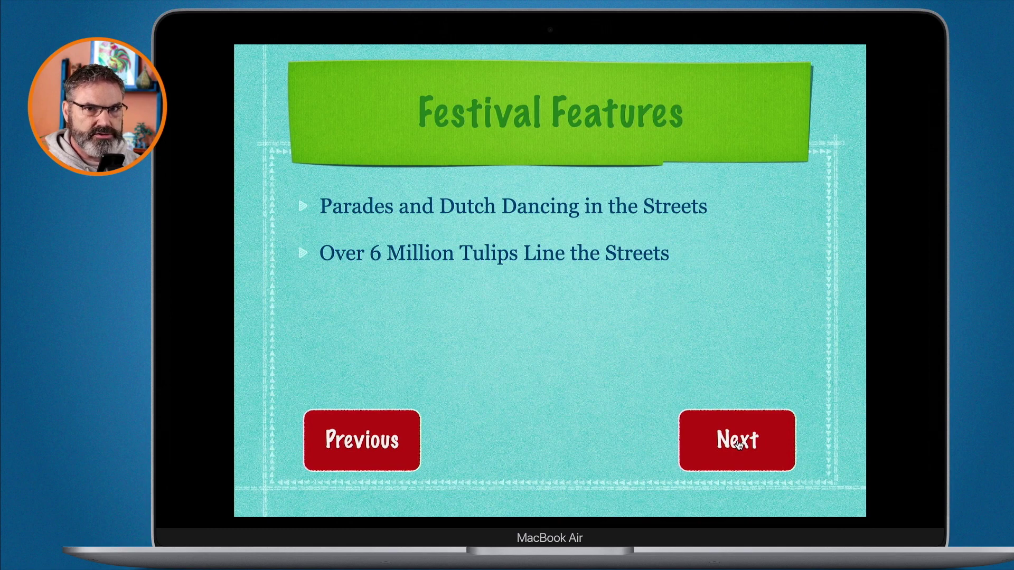
pyautogui.click(738, 445)
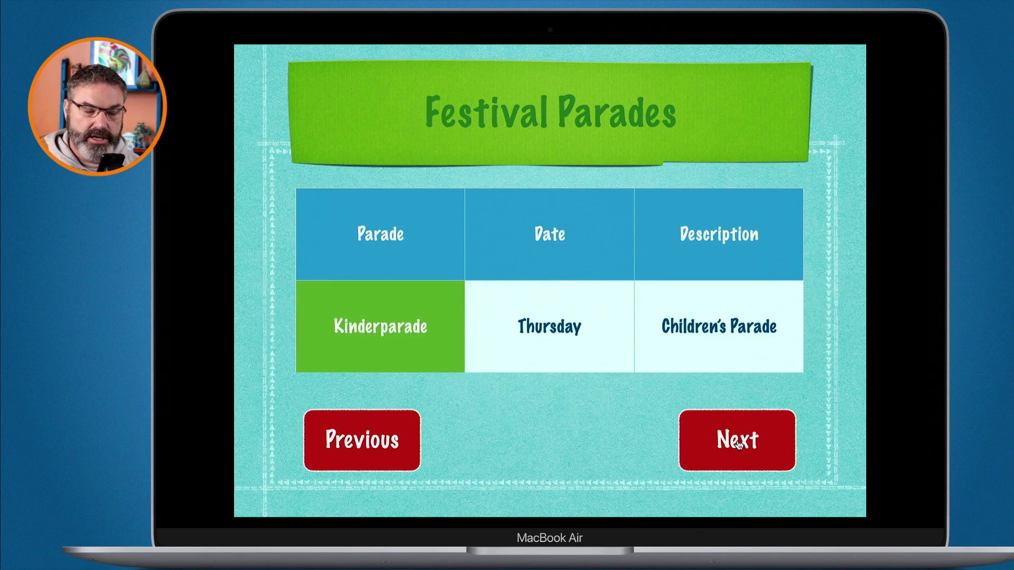
pyautogui.press('Escape')
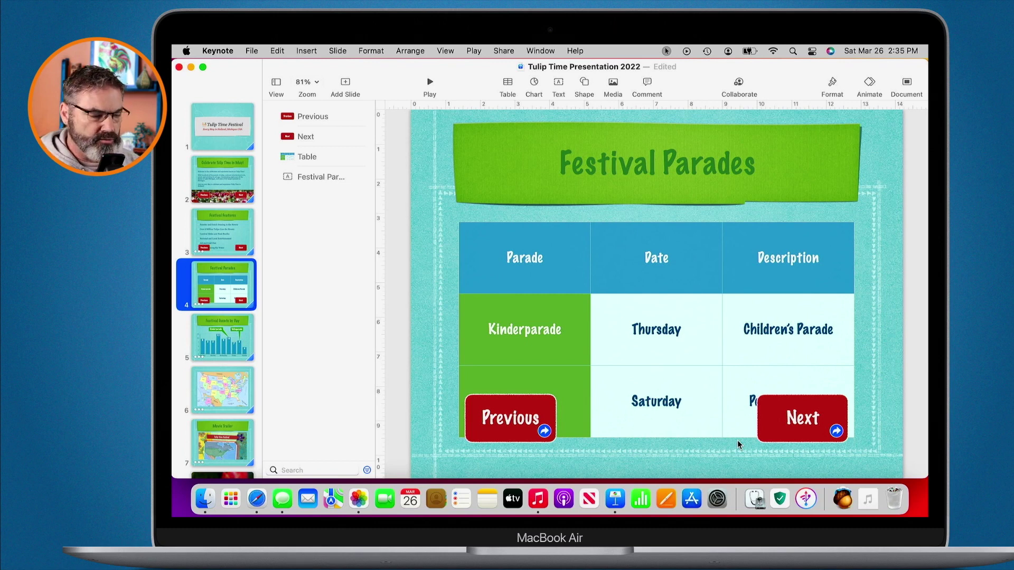
# Set the Festival Features bullet builds to start After Previous Build
pyautogui.click(221, 232)
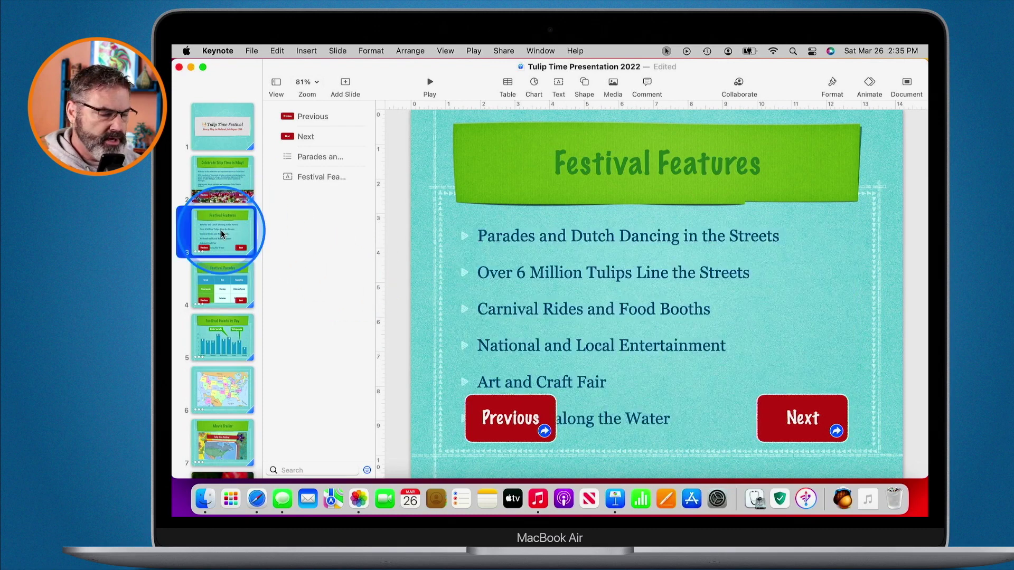
pyautogui.click(551, 273)
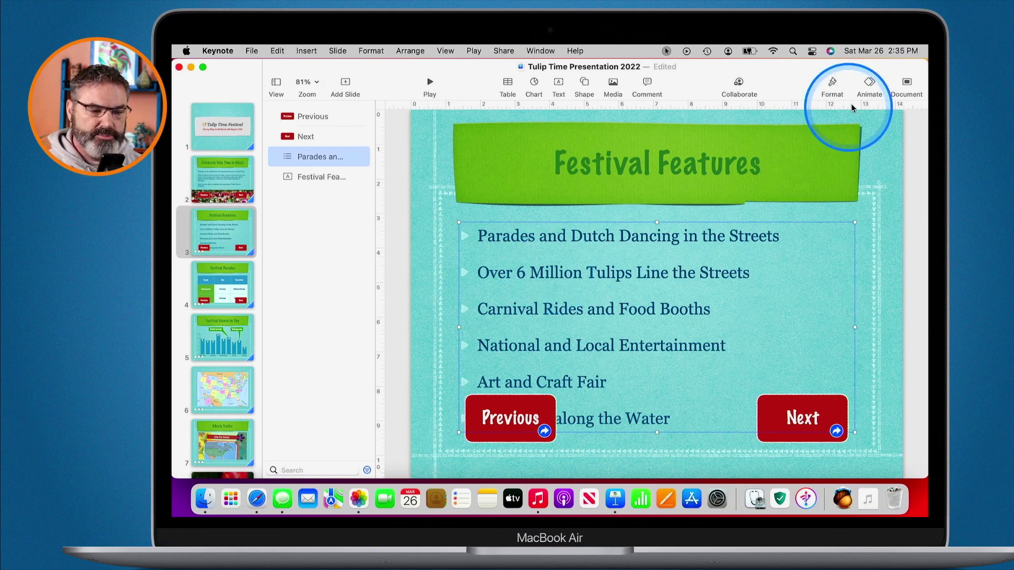
pyautogui.click(869, 90)
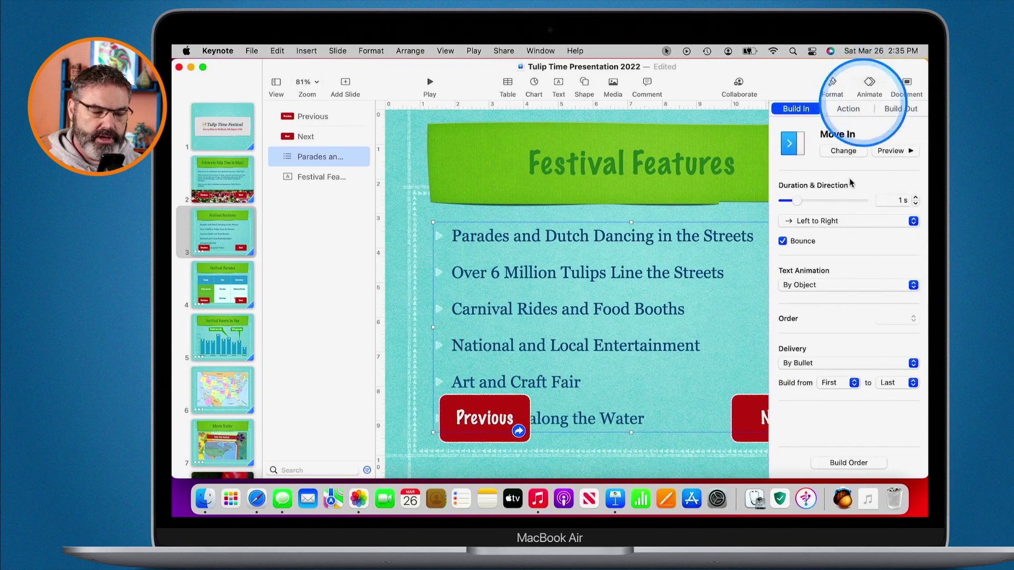
pyautogui.click(850, 462)
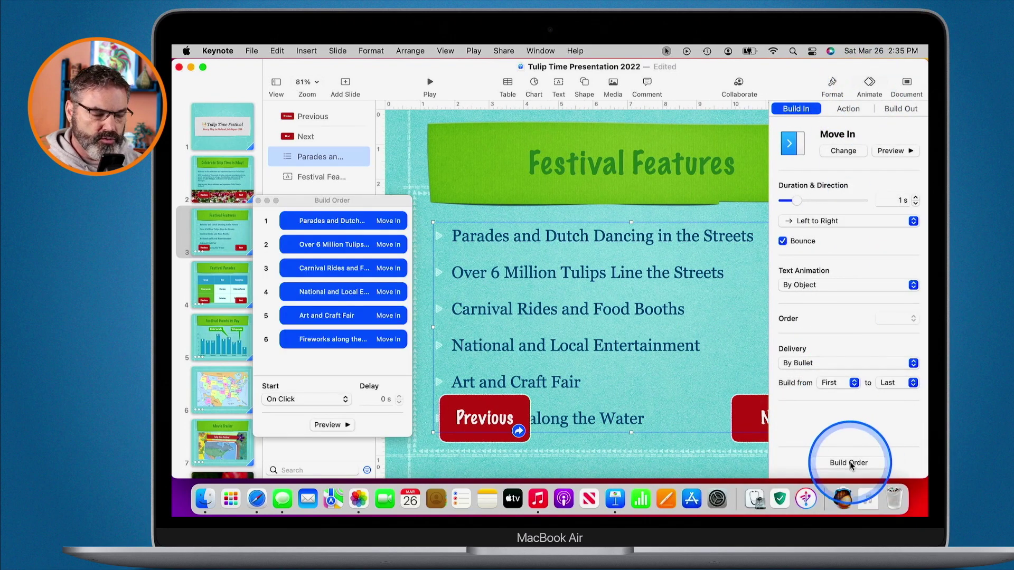
pyautogui.click(298, 400)
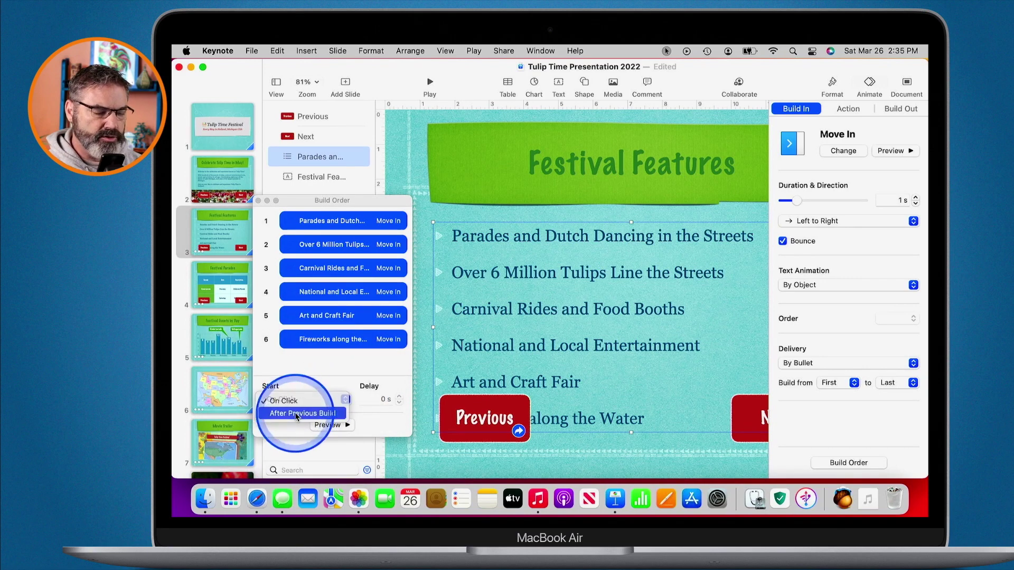
pyautogui.click(296, 414)
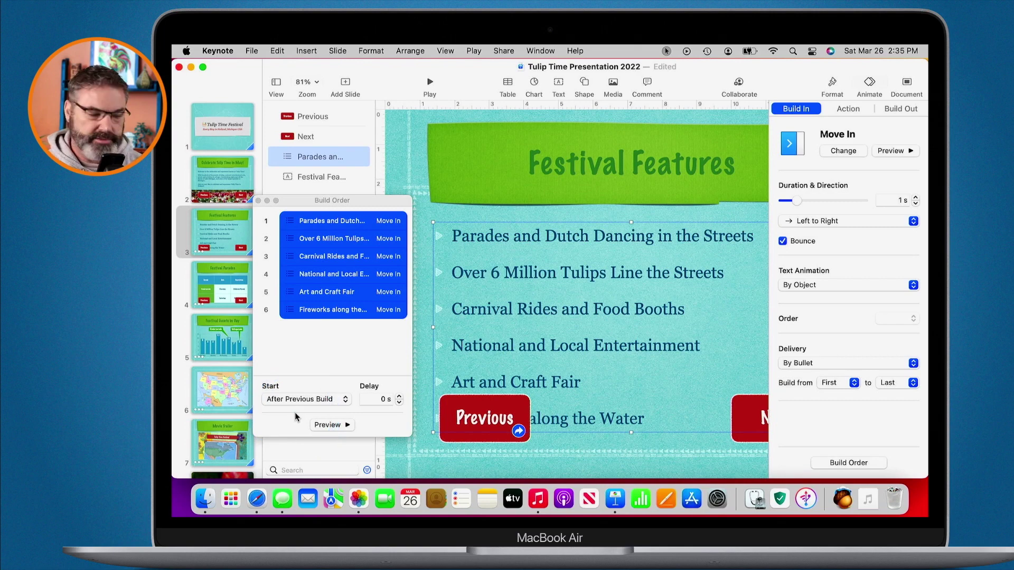
# Set the Festival Parades table row builds to After Previous Build, then play from slide 2
pyautogui.click(222, 288)
pyautogui.click(561, 323)
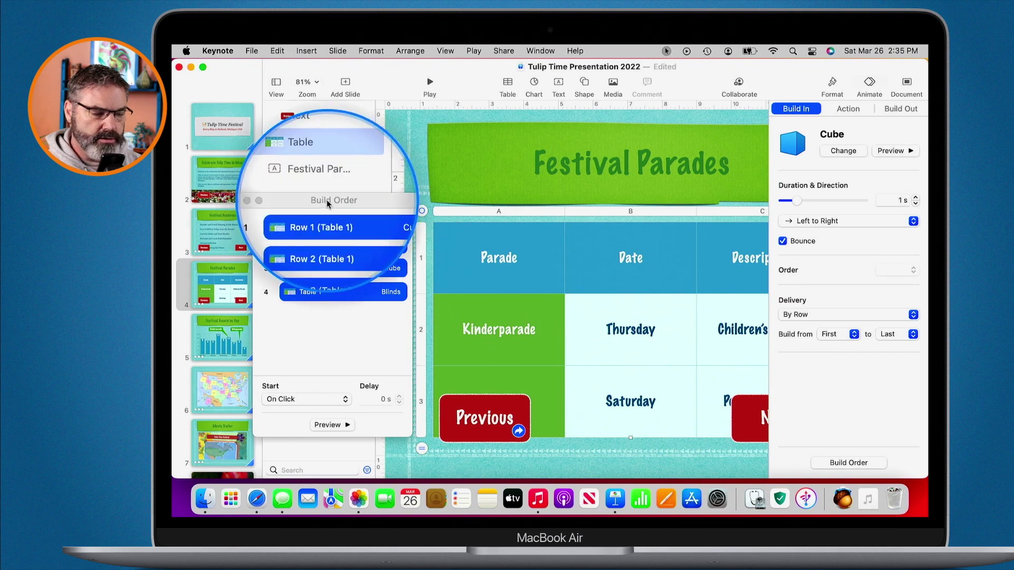
pyautogui.click(296, 400)
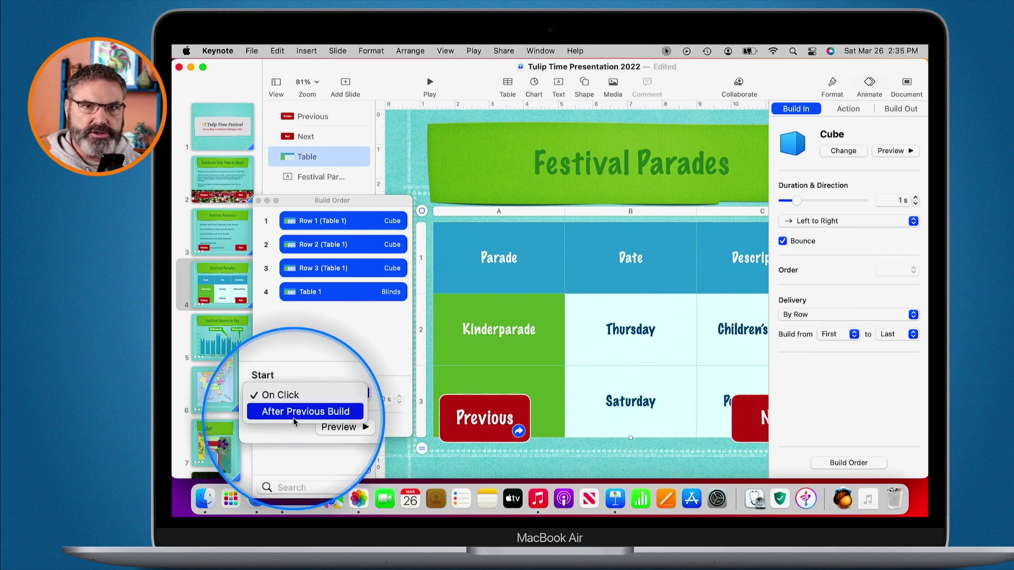
pyautogui.click(294, 415)
pyautogui.click(258, 201)
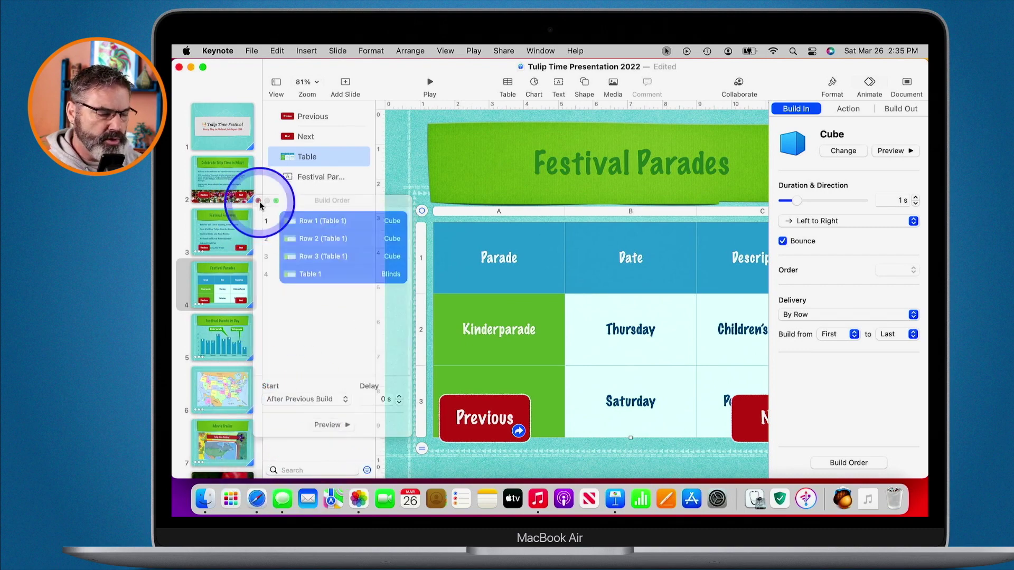
pyautogui.click(222, 233)
pyautogui.click(224, 181)
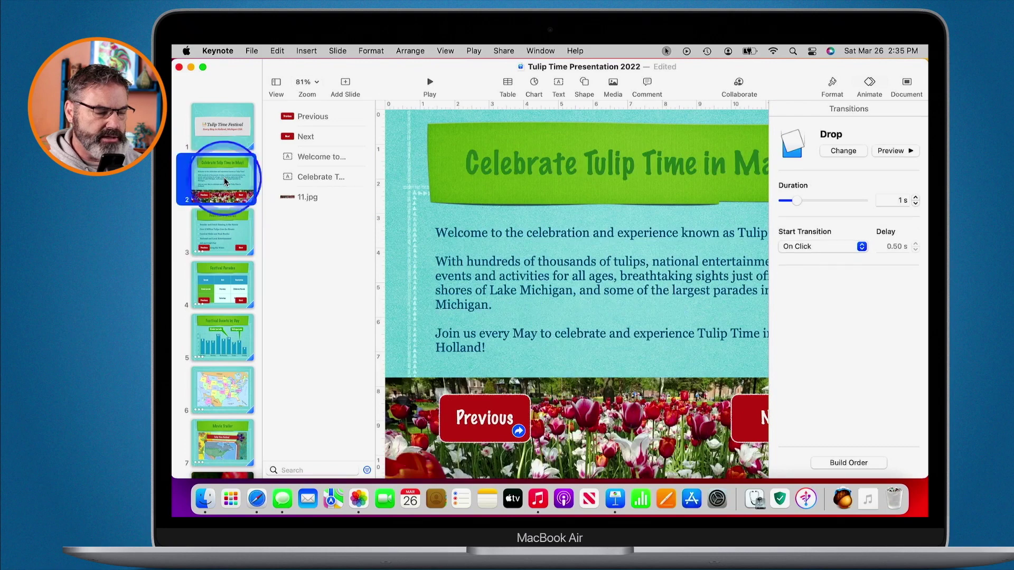
pyautogui.click(429, 85)
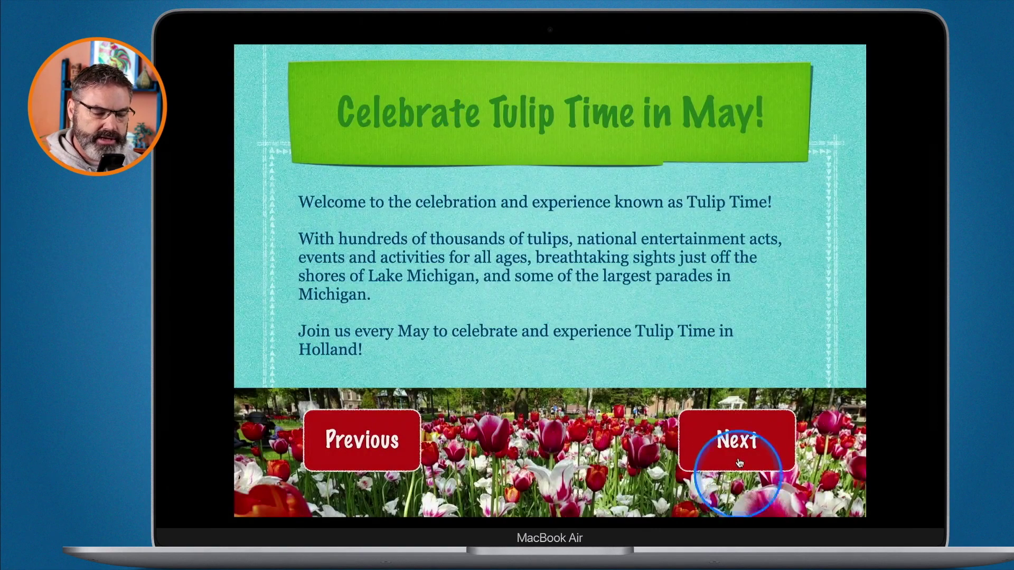
# Advance through Festival Features and Festival Parades watching the automatic builds, then exit the show
pyautogui.click(737, 441)
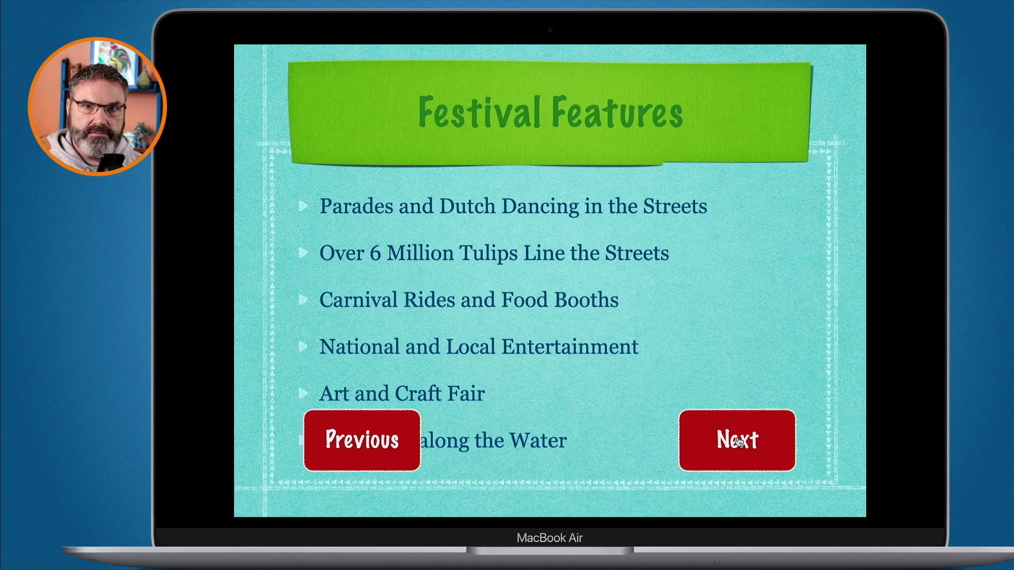
pyautogui.click(738, 441)
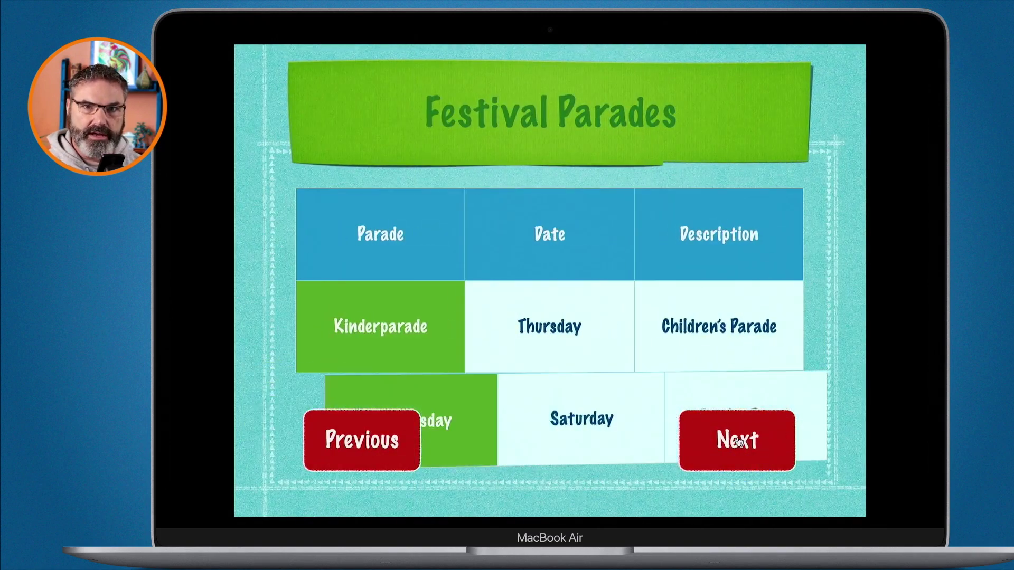
pyautogui.click(738, 442)
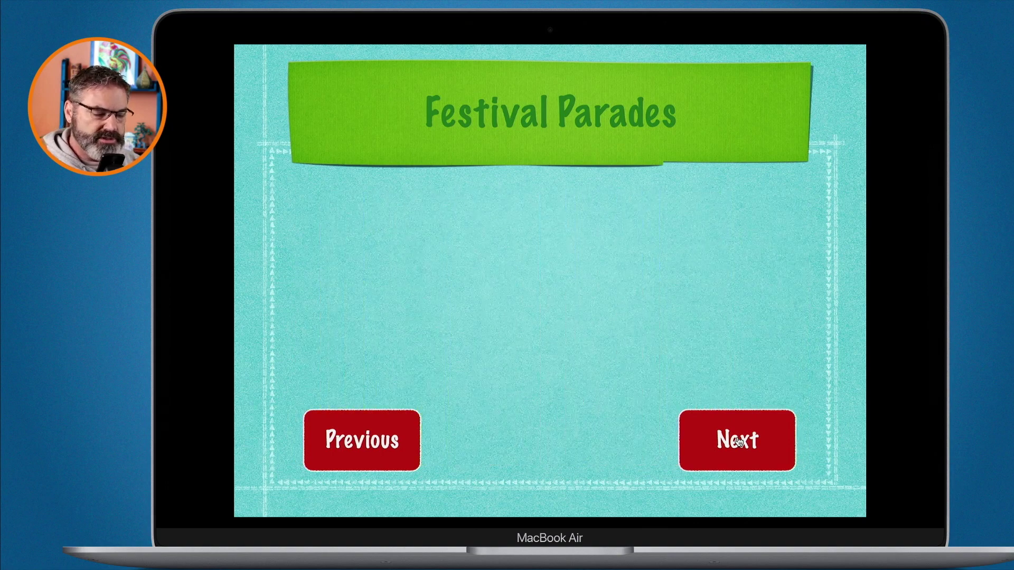
pyautogui.press('Escape')
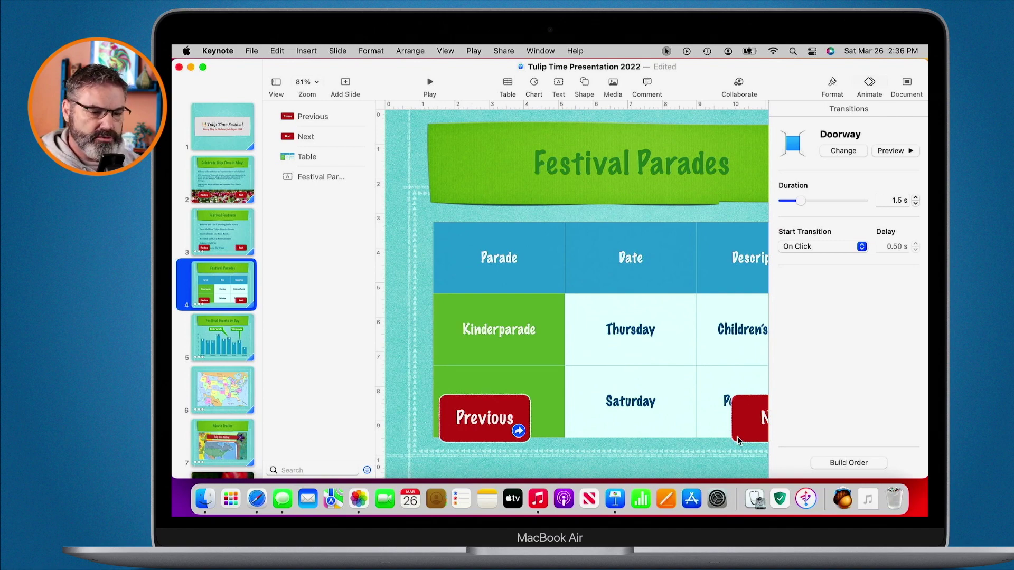
pyautogui.click(905, 93)
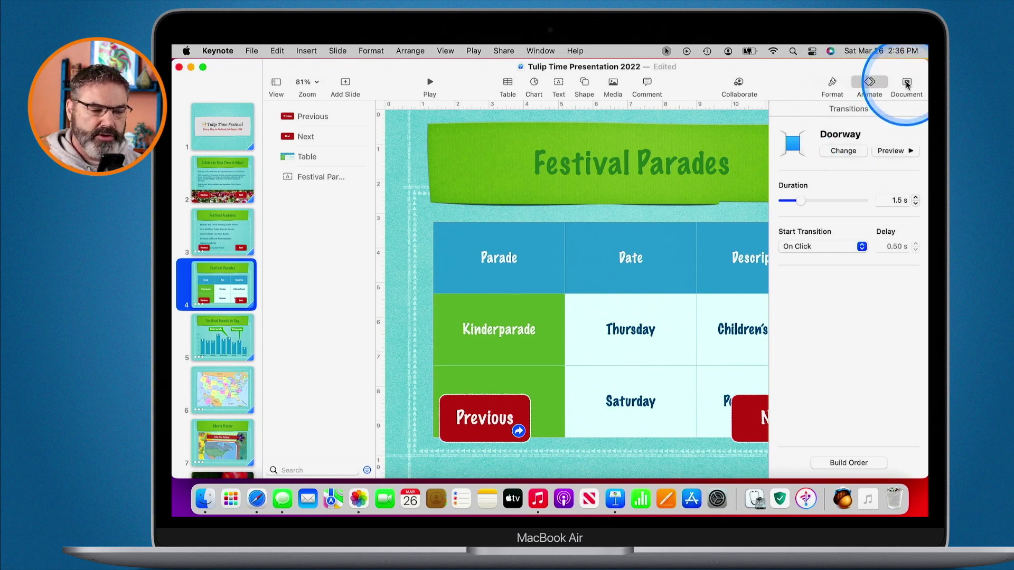
# Enable Automatically play upon open, Loop slideshow, and Restart show if idle for 15 minutes
pyautogui.click(905, 88)
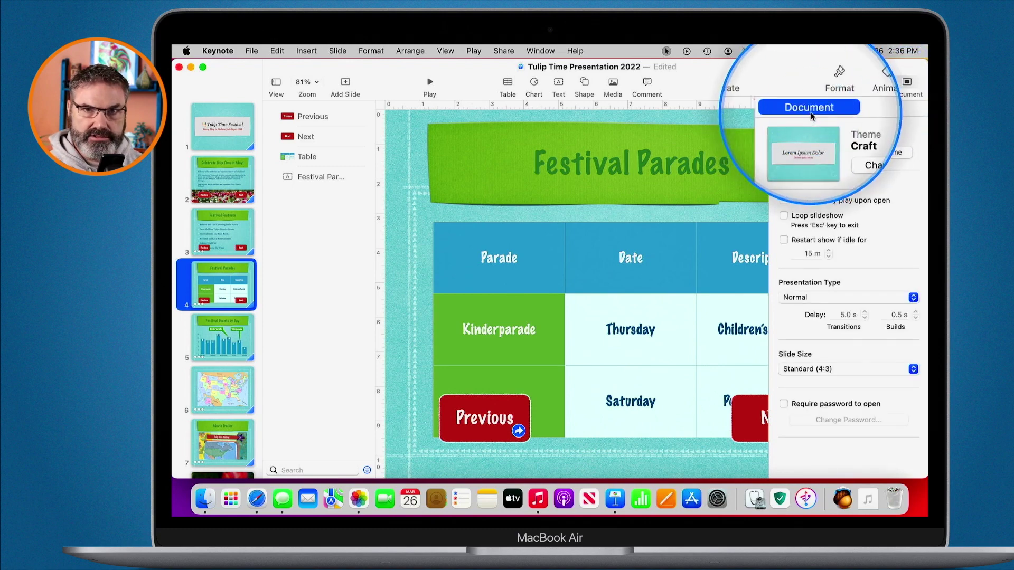
pyautogui.click(832, 201)
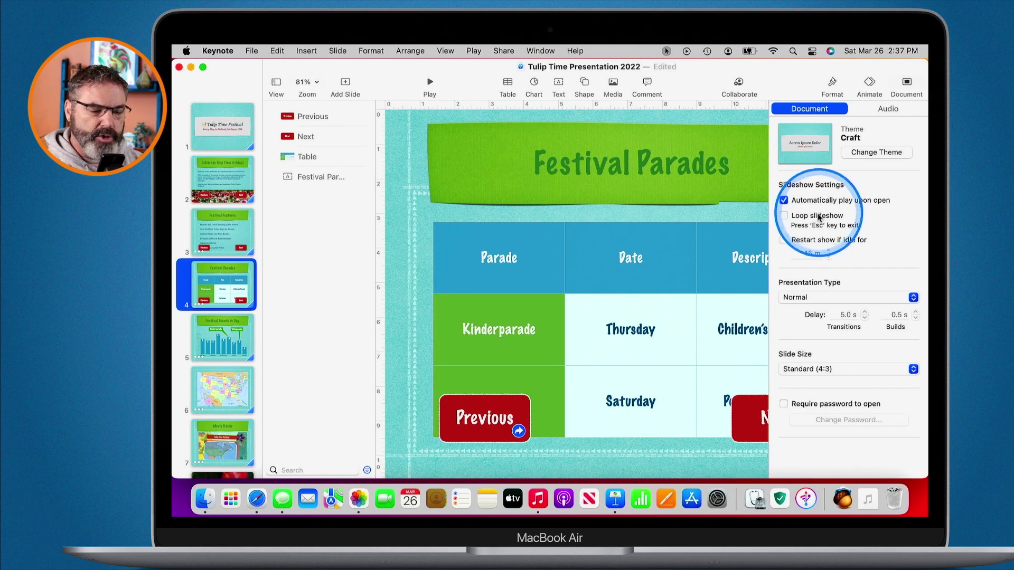
pyautogui.click(816, 220)
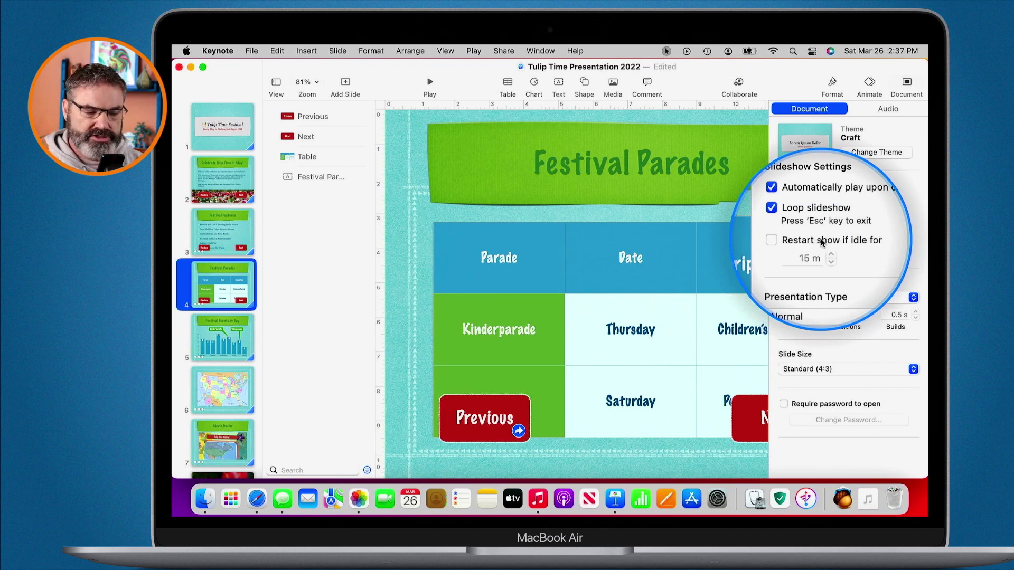
pyautogui.click(822, 240)
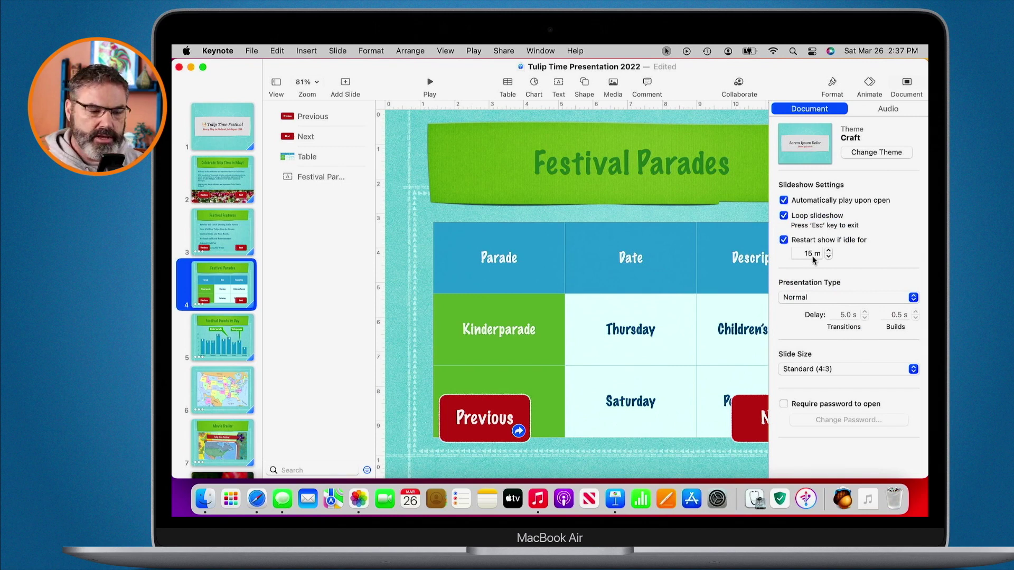
pyautogui.click(810, 291)
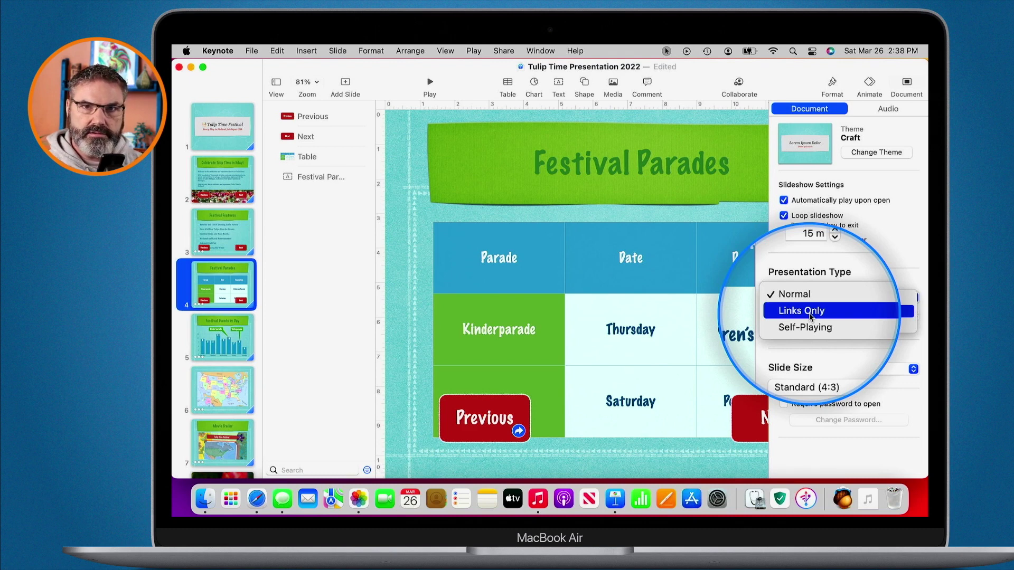
# Set the presentation type to Links Only, then select the Tulip Time Festival title slide
pyautogui.click(810, 312)
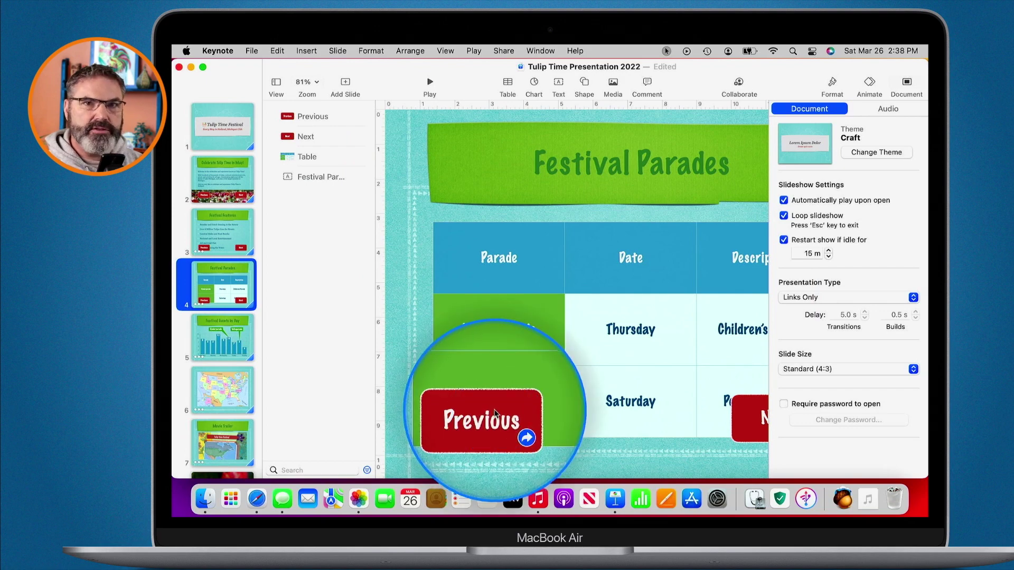
pyautogui.click(222, 121)
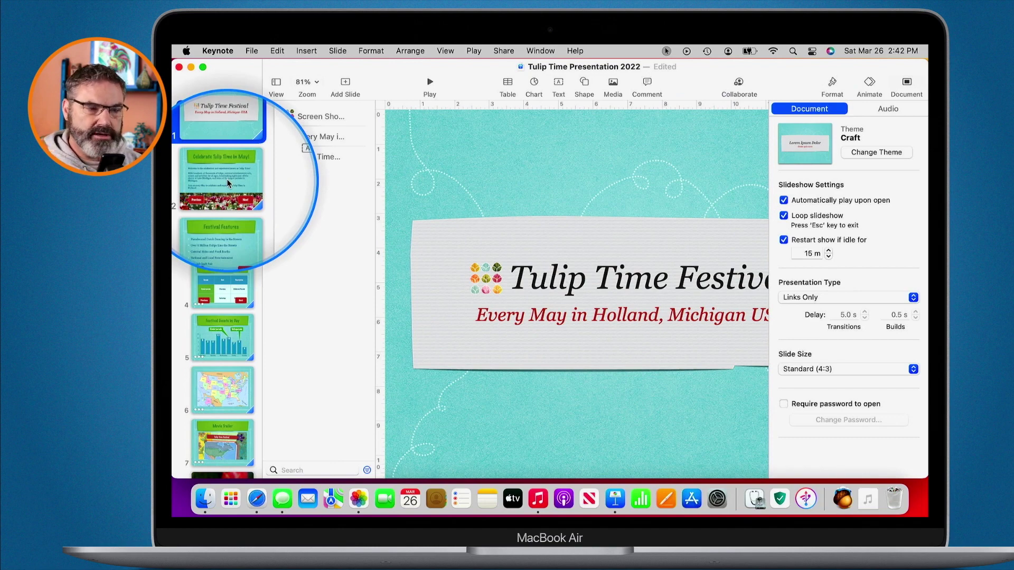
# Browse slides 8–10, settle on tuba photo slide 9, and show its Photo layout settings
pyautogui.scroll(-10, 227, 227)
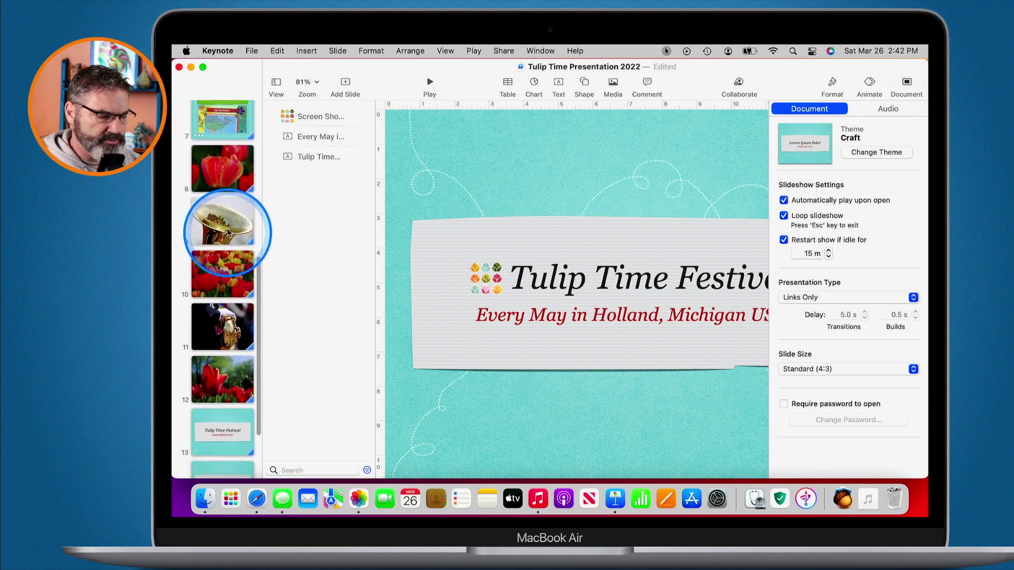
pyautogui.click(216, 168)
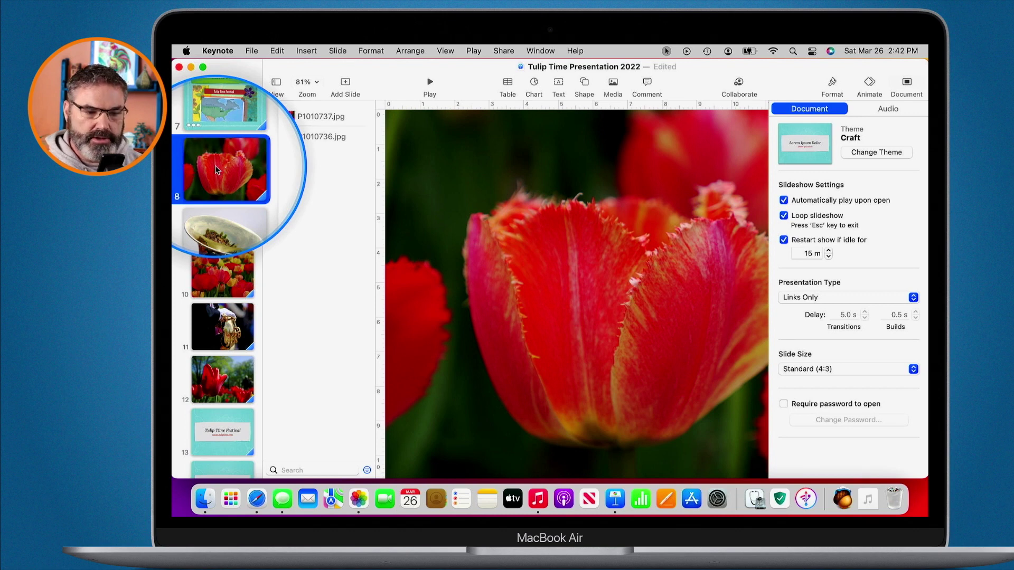
pyautogui.click(217, 226)
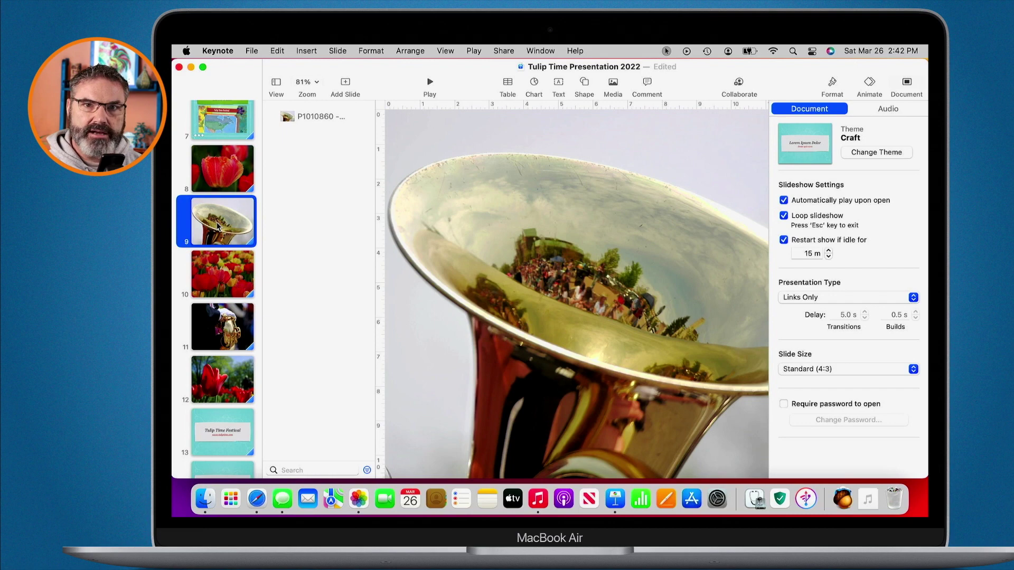
pyautogui.click(222, 276)
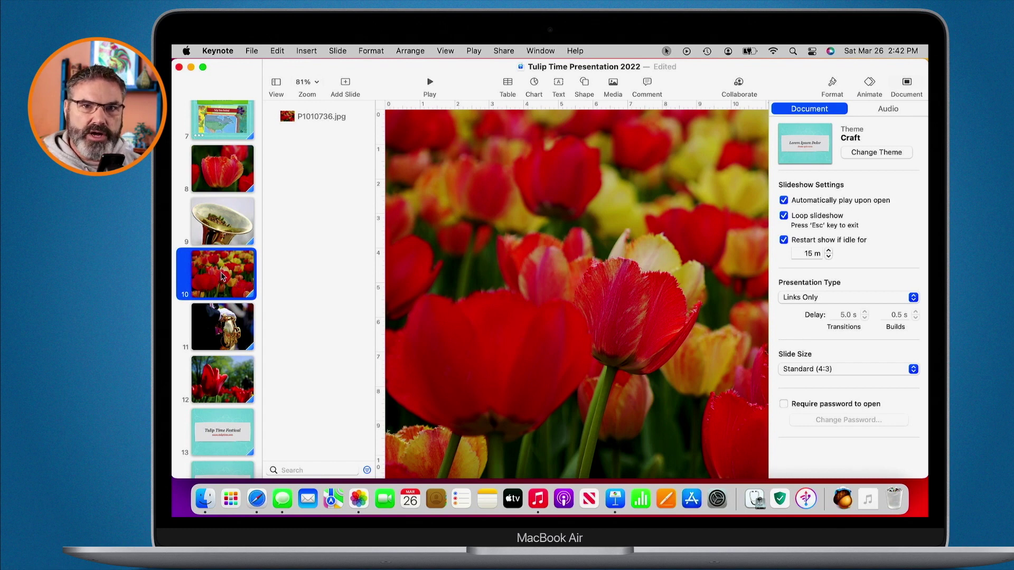
pyautogui.click(223, 227)
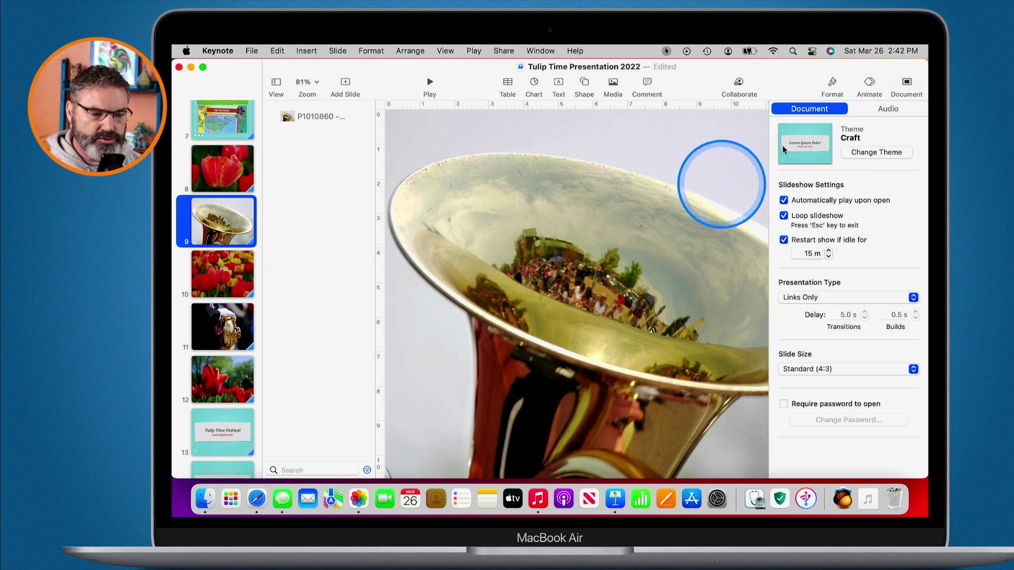
pyautogui.click(831, 92)
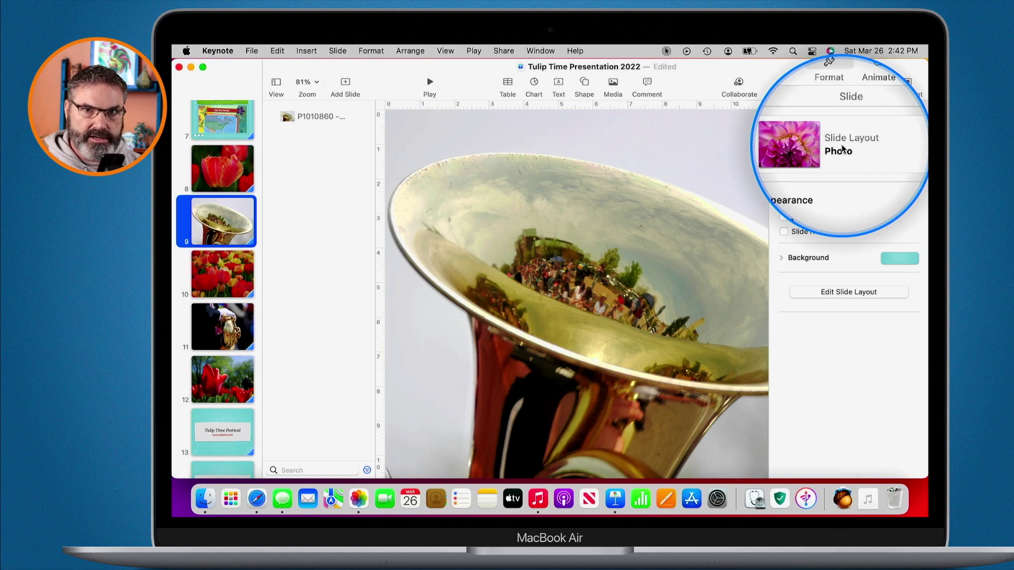
# Enter slide layout editing and select the Photo layout
pyautogui.click(276, 83)
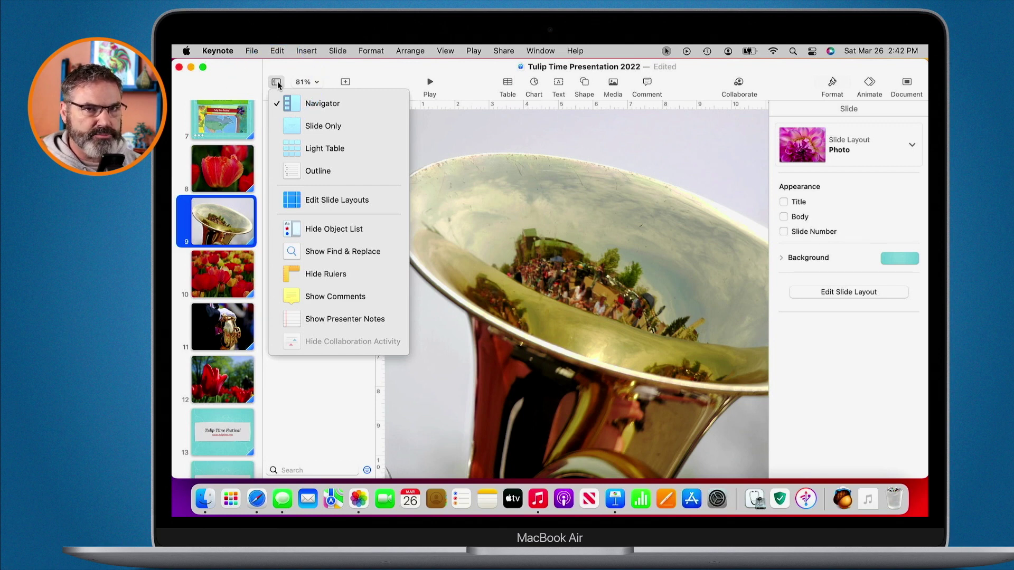
pyautogui.click(278, 84)
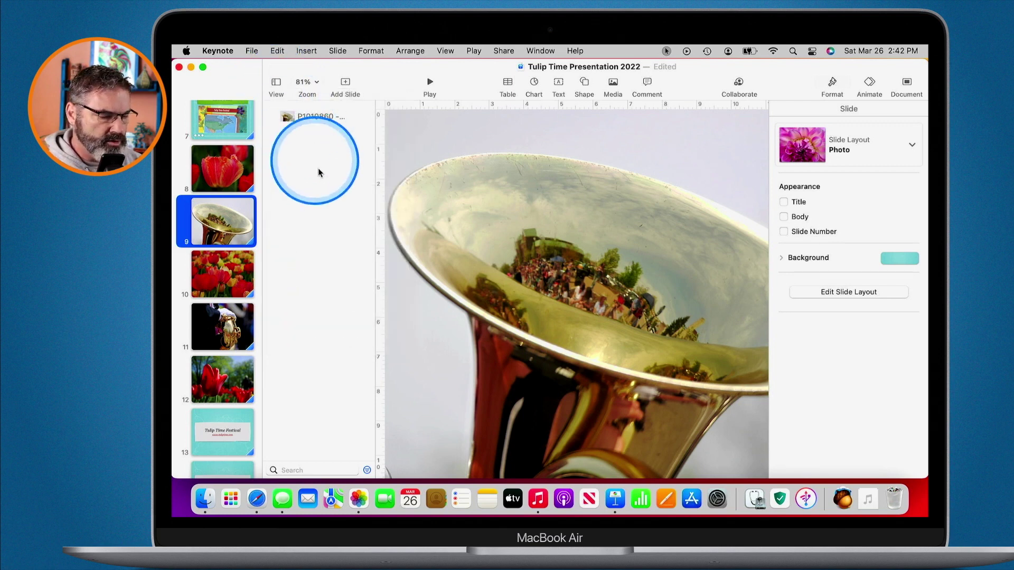
pyautogui.click(276, 83)
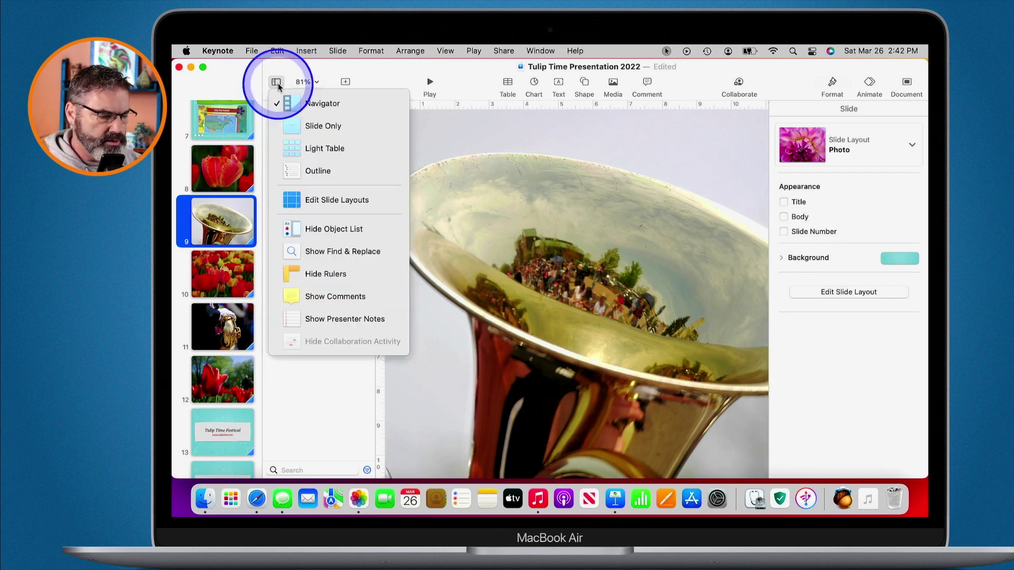
pyautogui.click(331, 206)
pyautogui.scroll(-3, 216, 322)
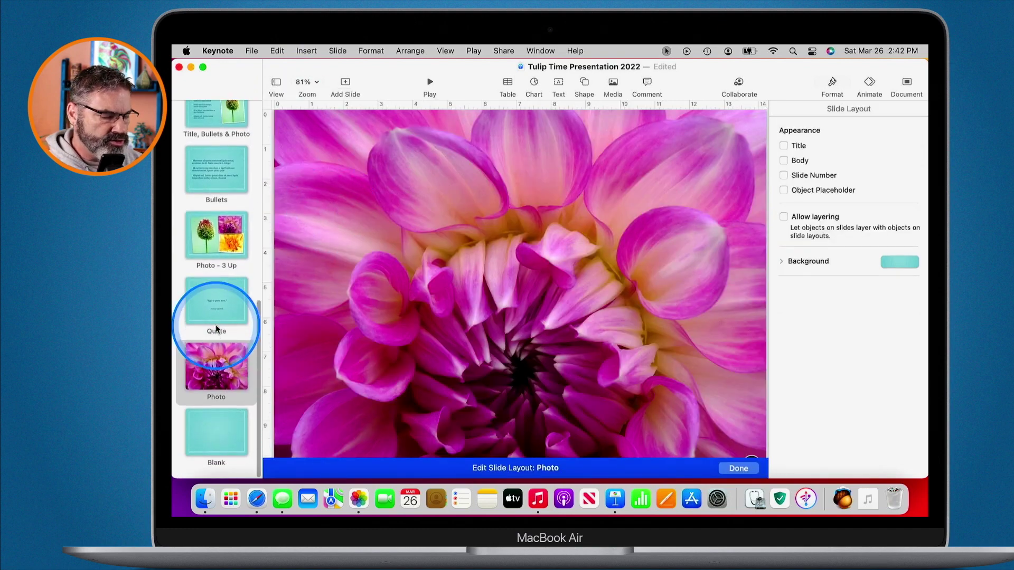
pyautogui.click(214, 377)
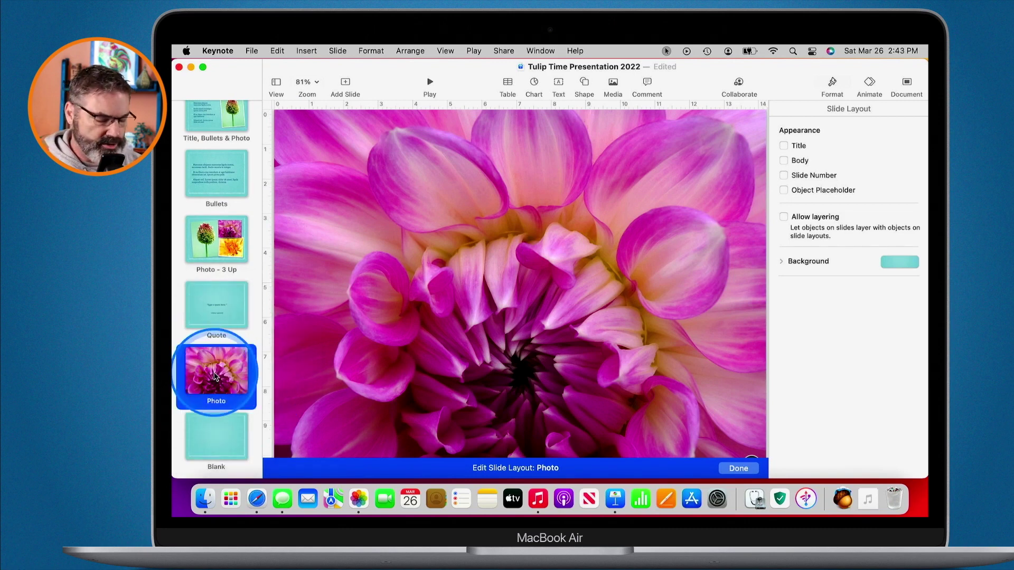
# Paste the Previous and Next buttons onto the Photo layout, style them green, and finish editing
pyautogui.press('super+v')
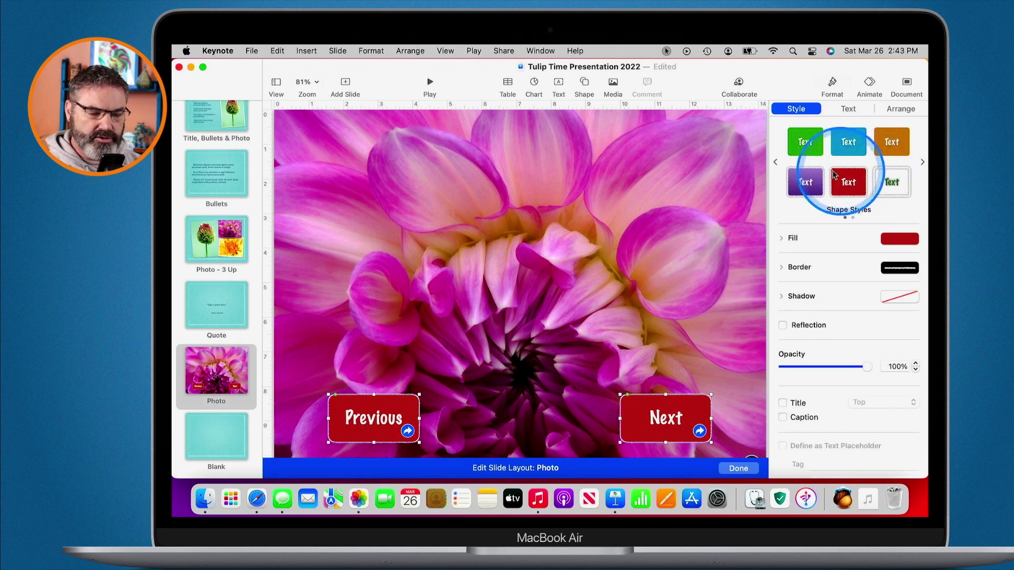
pyautogui.click(806, 142)
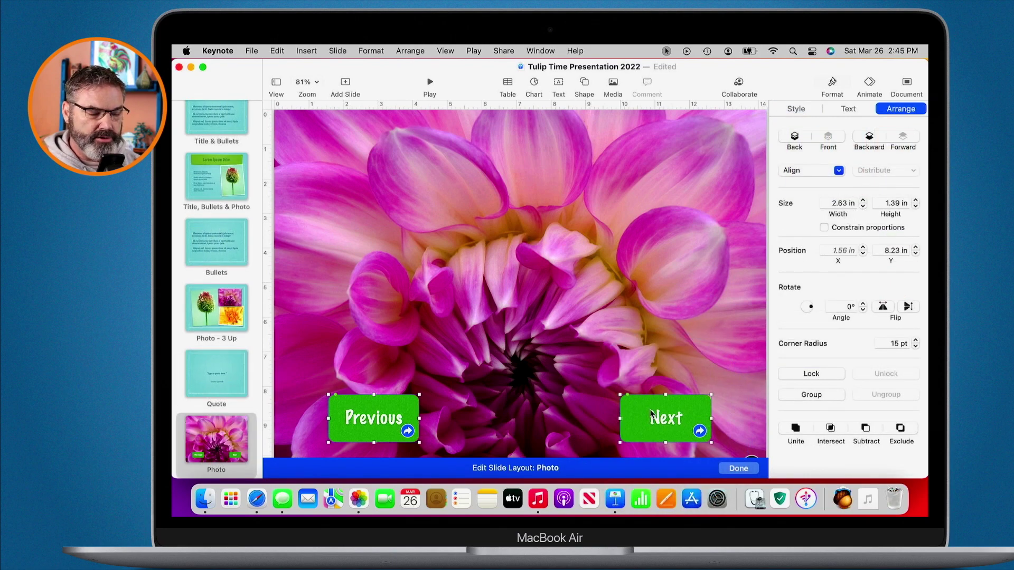
pyautogui.click(738, 469)
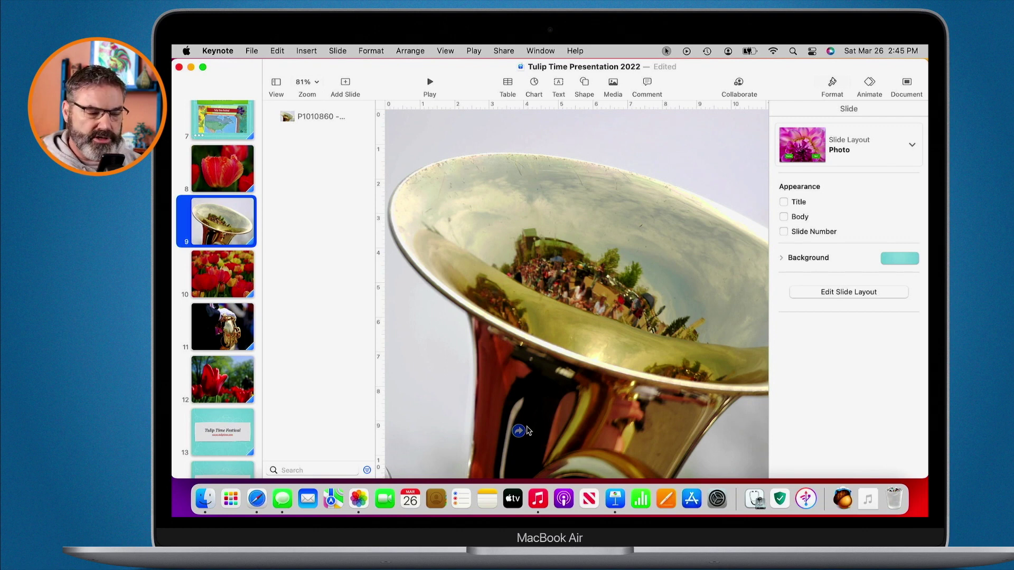
# Enable Allow layering on the Photo layout so the green buttons sit above the tuba photo
pyautogui.click(275, 83)
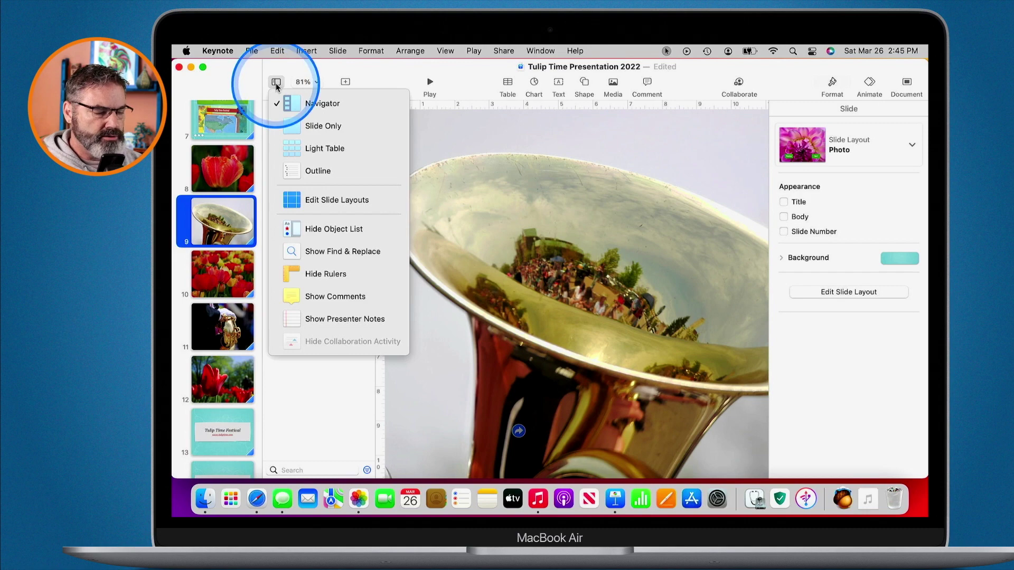
pyautogui.click(330, 205)
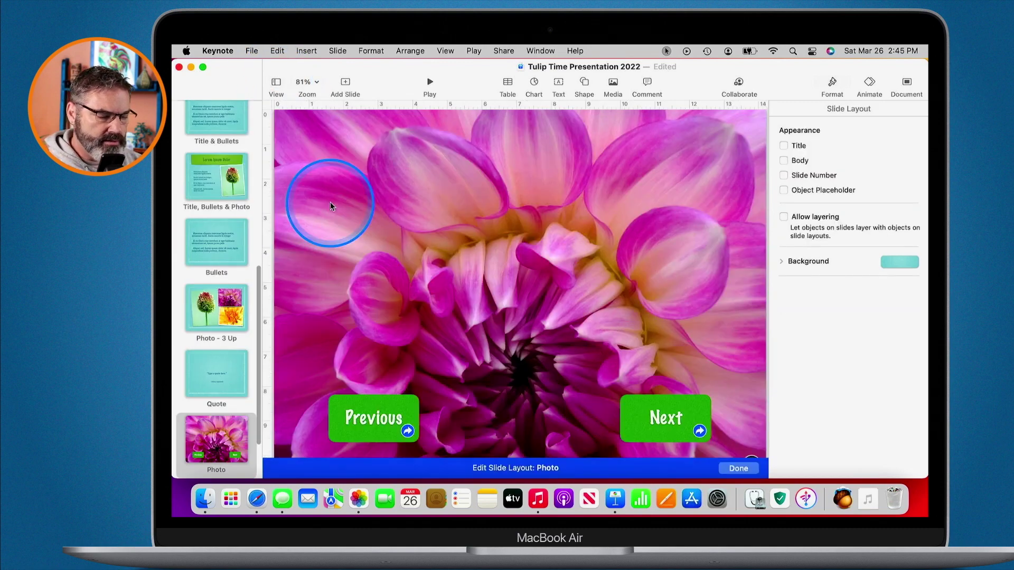
pyautogui.click(219, 437)
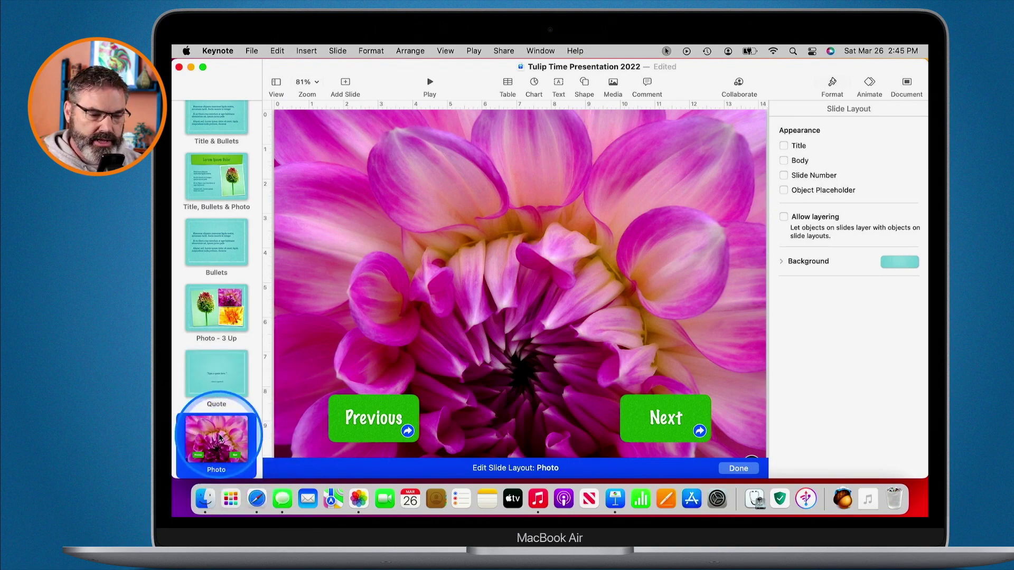
pyautogui.click(784, 218)
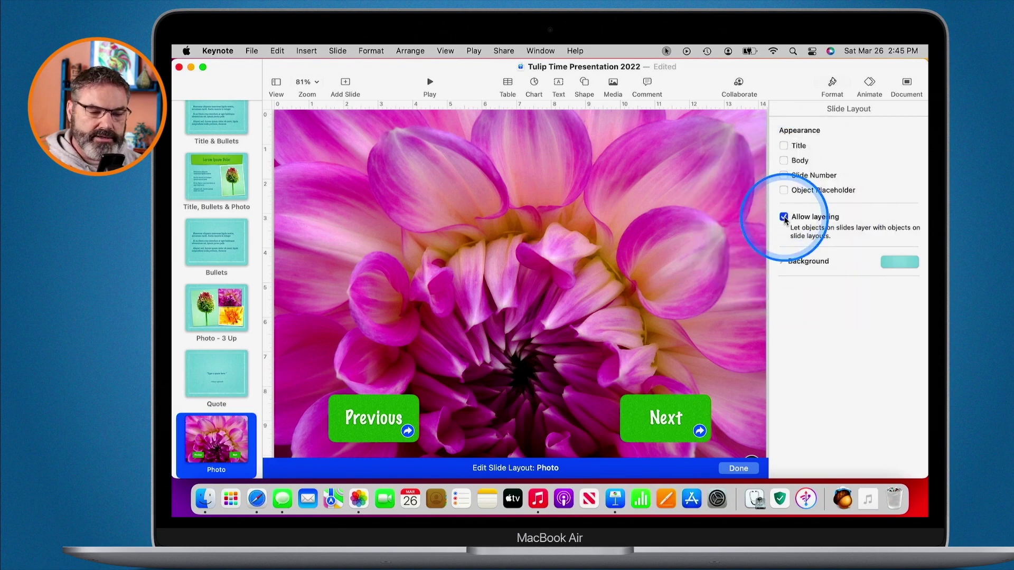
pyautogui.click(738, 469)
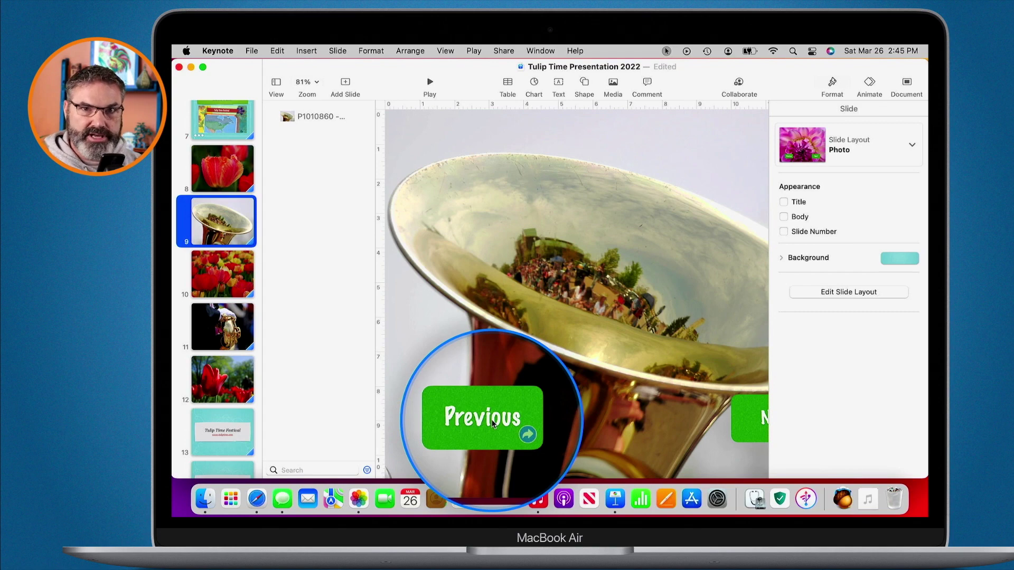
pyautogui.click(225, 267)
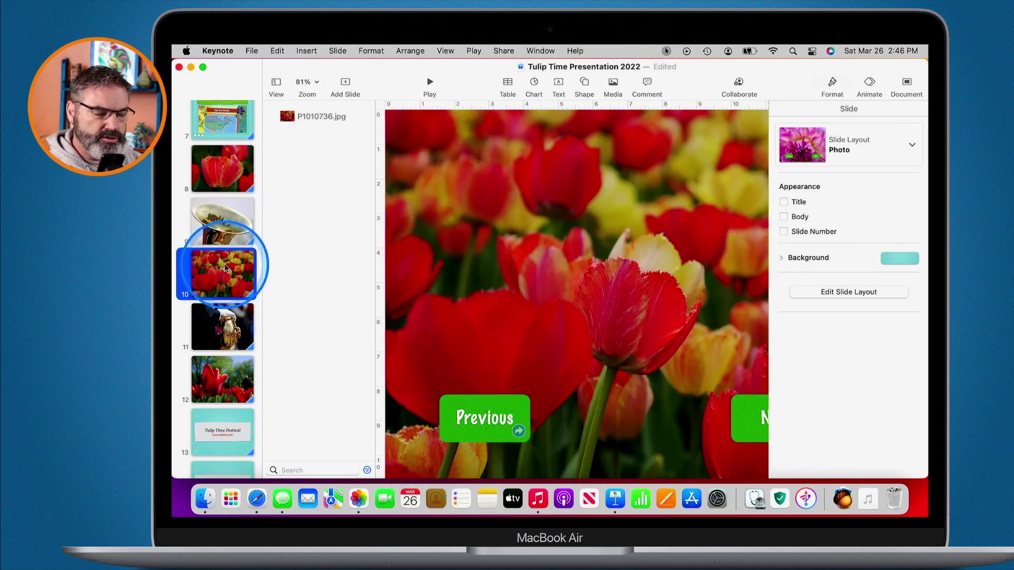
pyautogui.click(226, 323)
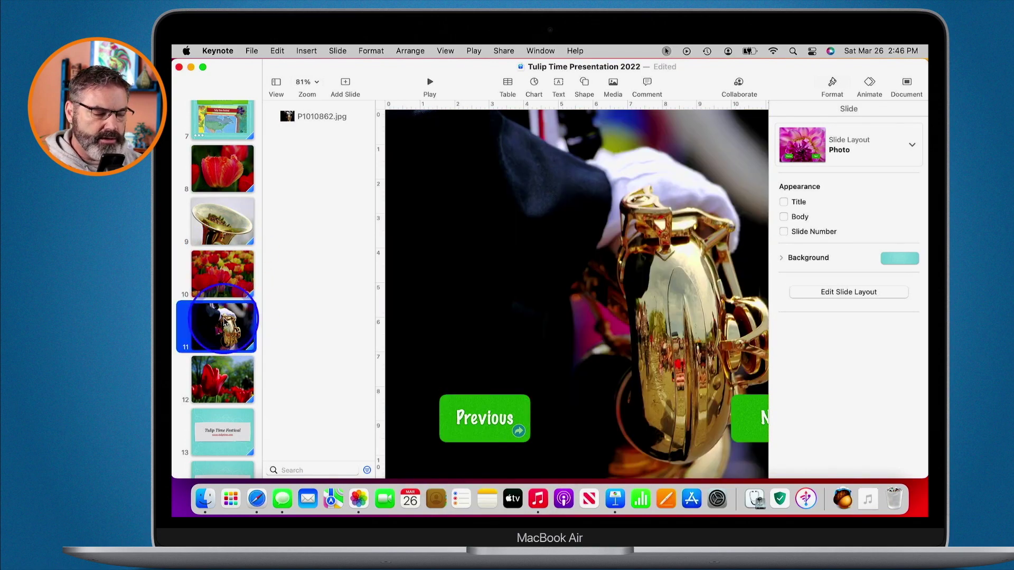
pyautogui.click(228, 374)
pyautogui.click(221, 232)
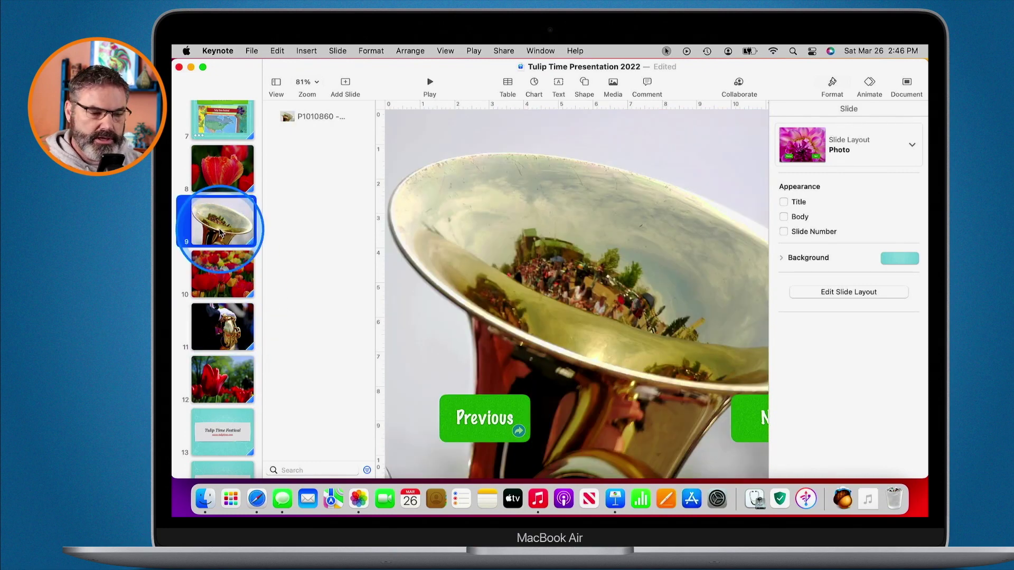
pyautogui.click(429, 81)
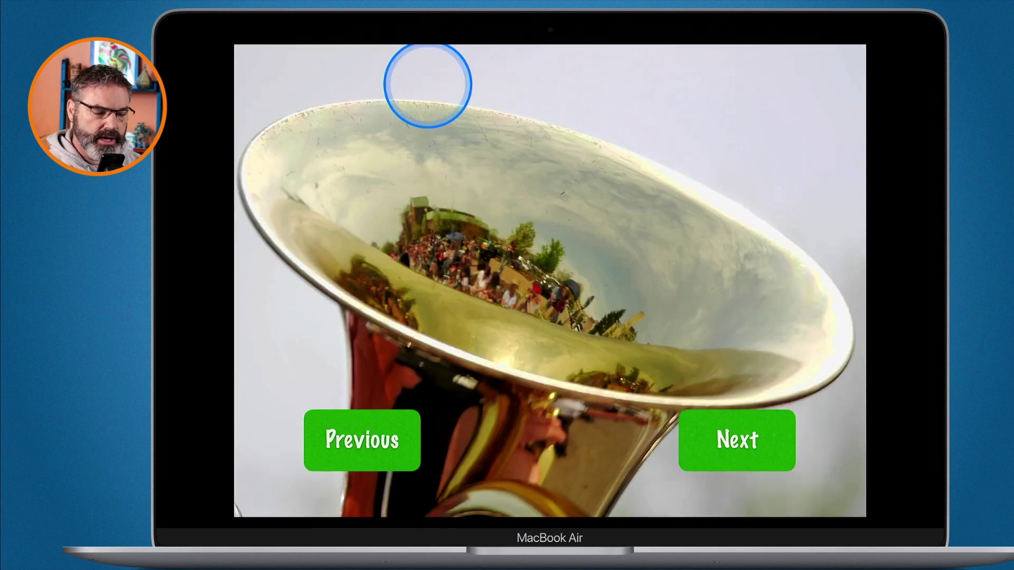
pyautogui.click(737, 440)
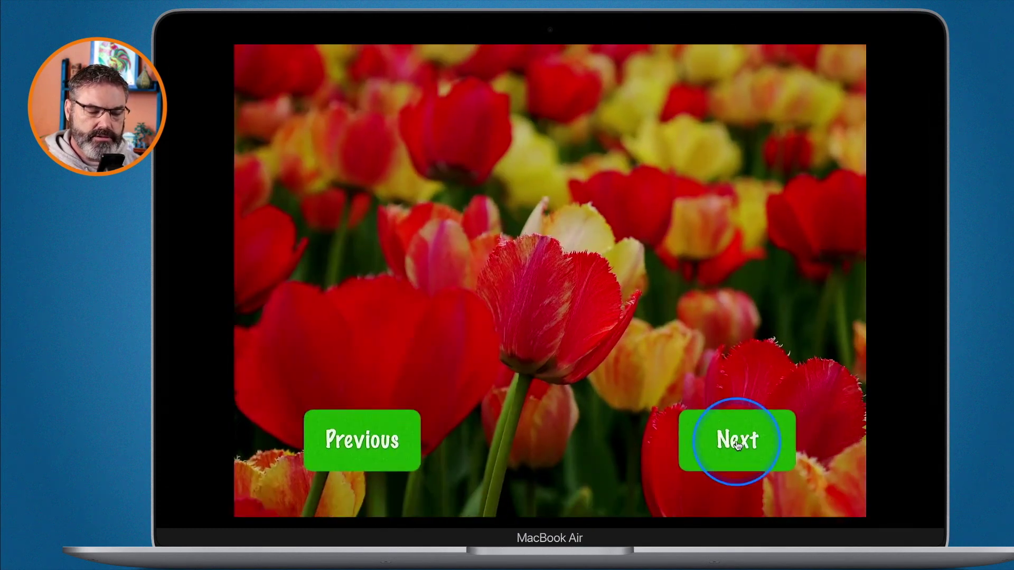
pyautogui.click(736, 444)
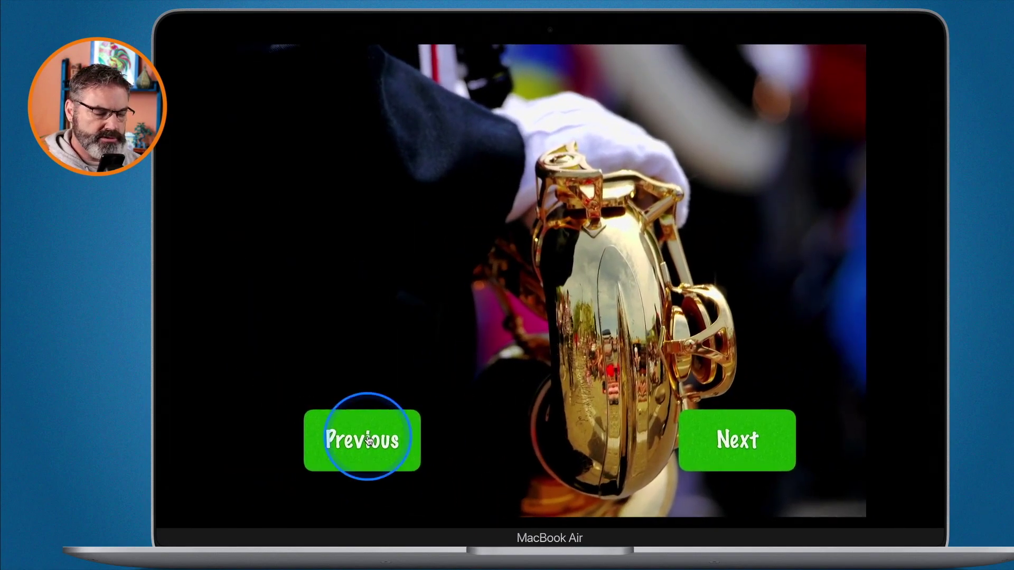
pyautogui.click(369, 440)
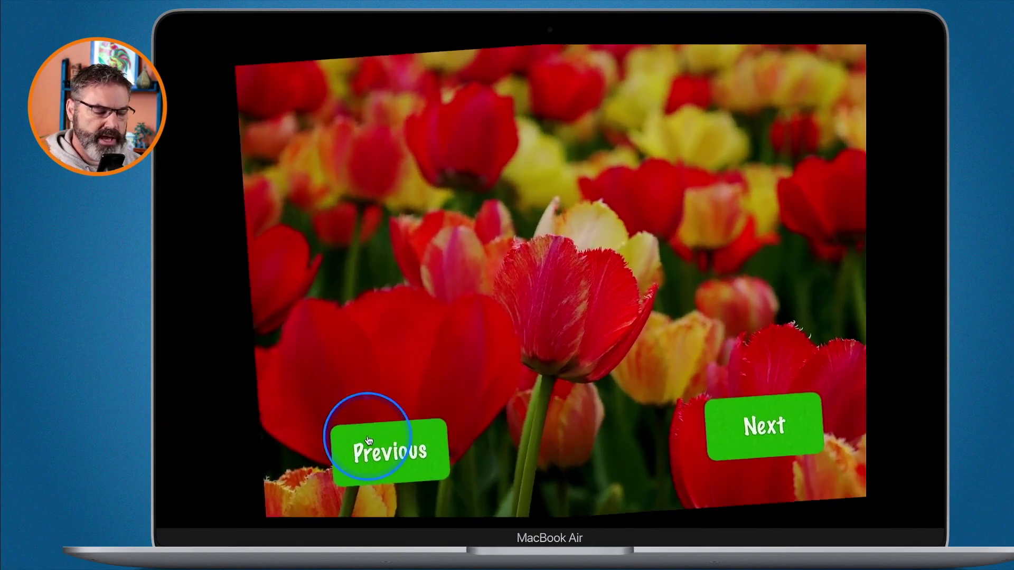
pyautogui.click(369, 440)
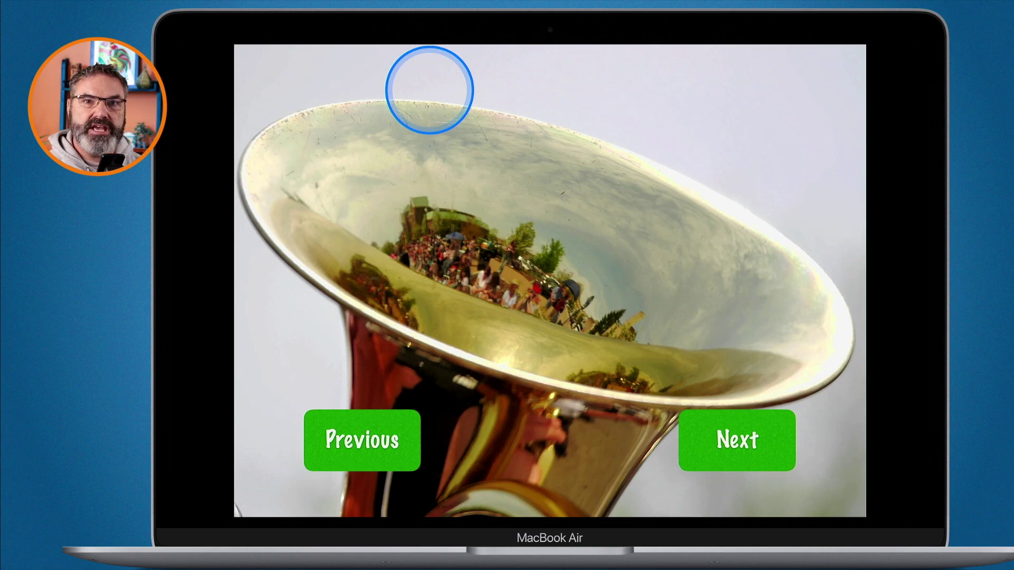
pyautogui.press('Escape')
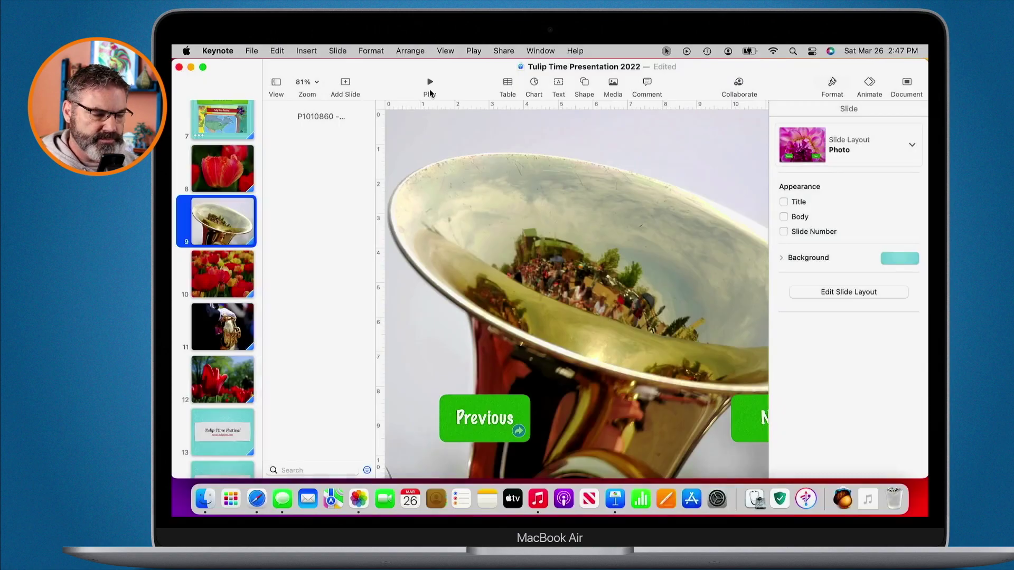